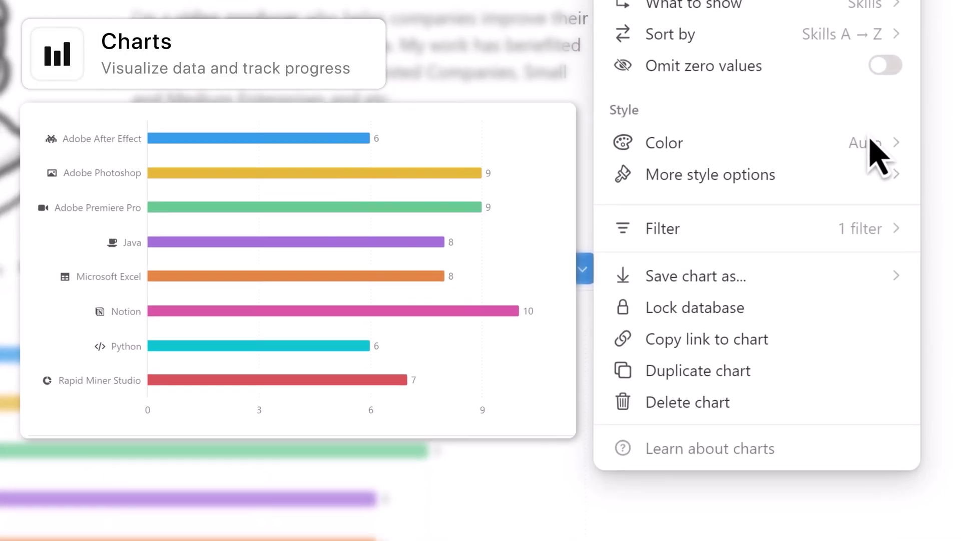
Pin Type and Levels onto the skill heading and make the site discoverable on the web
{"action": "left_click", "coordinate": [900, 233]}
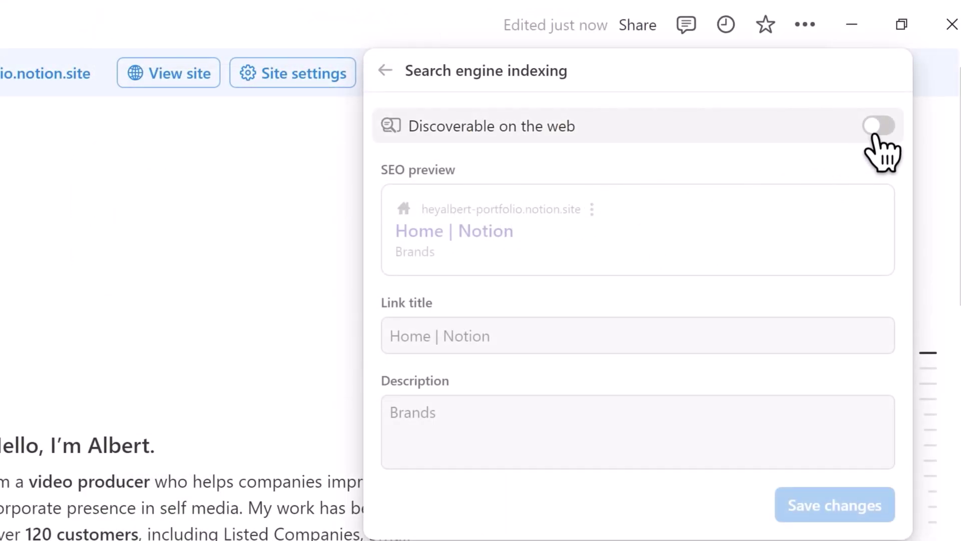
{"action": "left_click", "coordinate": [876, 134]}
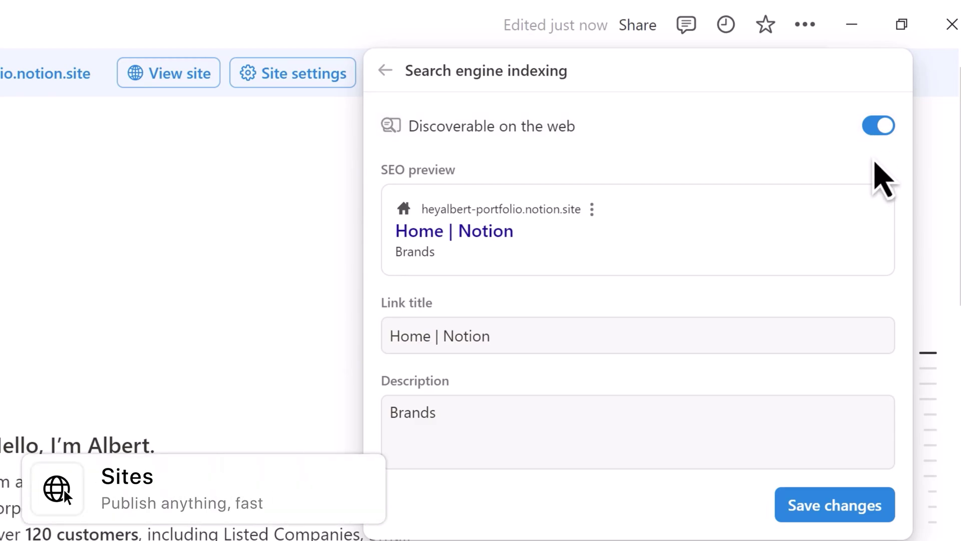
Add the Newsletter and Contact us pages to the site's navigation header
{"action": "left_click", "coordinate": [826, 337]}
{"action": "type", "text": "news"}
{"action": "left_click", "coordinate": [784, 369]}
{"action": "left_click", "coordinate": [784, 373]}
{"action": "type", "text": "con"}
{"action": "left_click", "coordinate": [781, 403]}
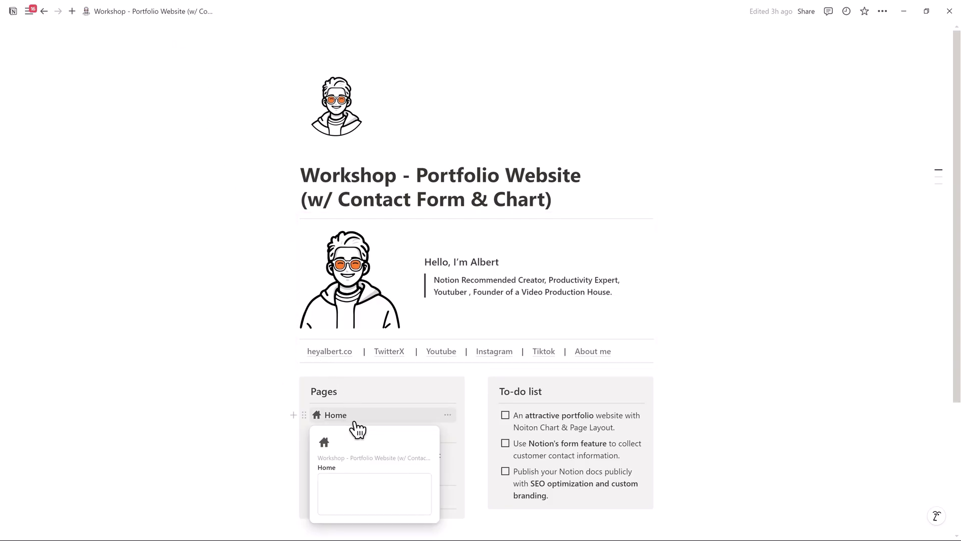
Open the Home page, then preview and close the Contact us form
{"action": "left_click", "coordinate": [353, 418]}
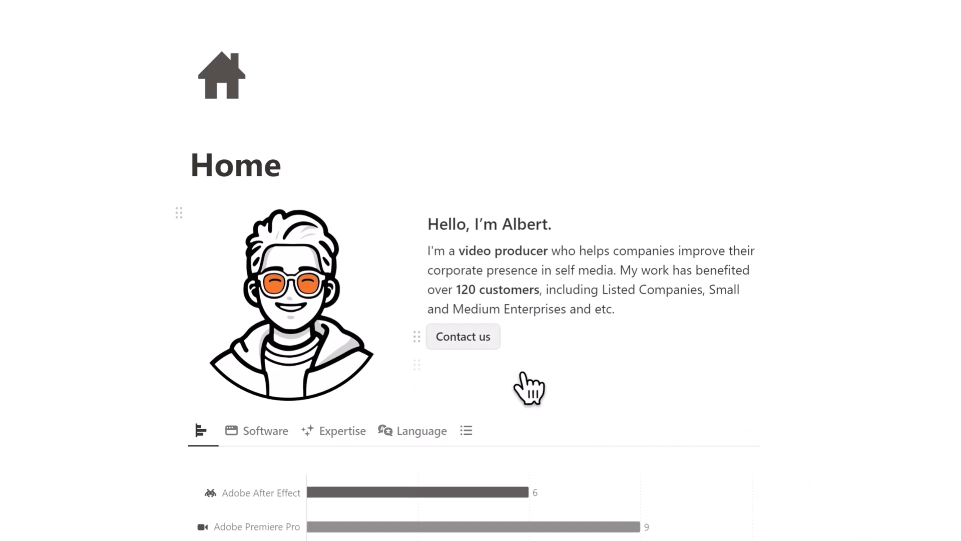
{"action": "left_click", "coordinate": [462, 335]}
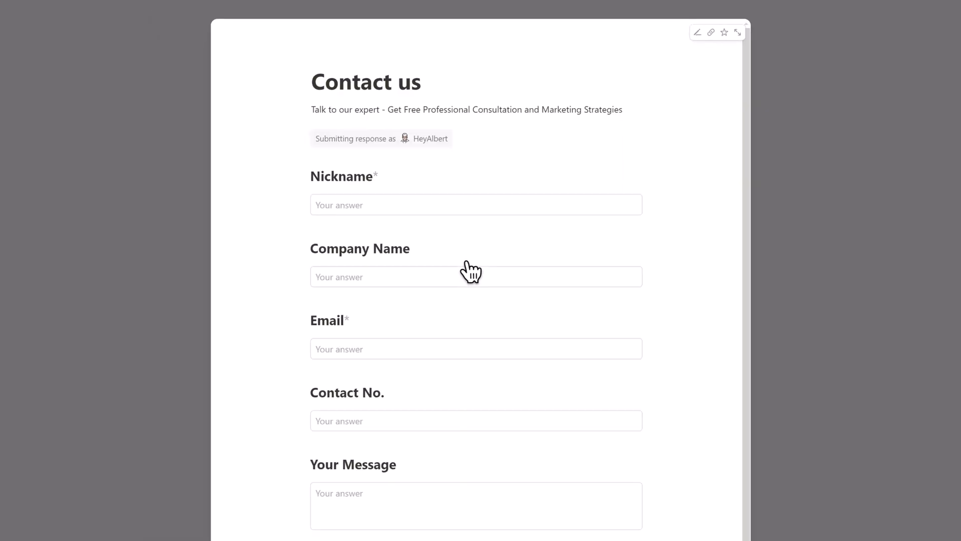
{"action": "left_click", "coordinate": [820, 355]}
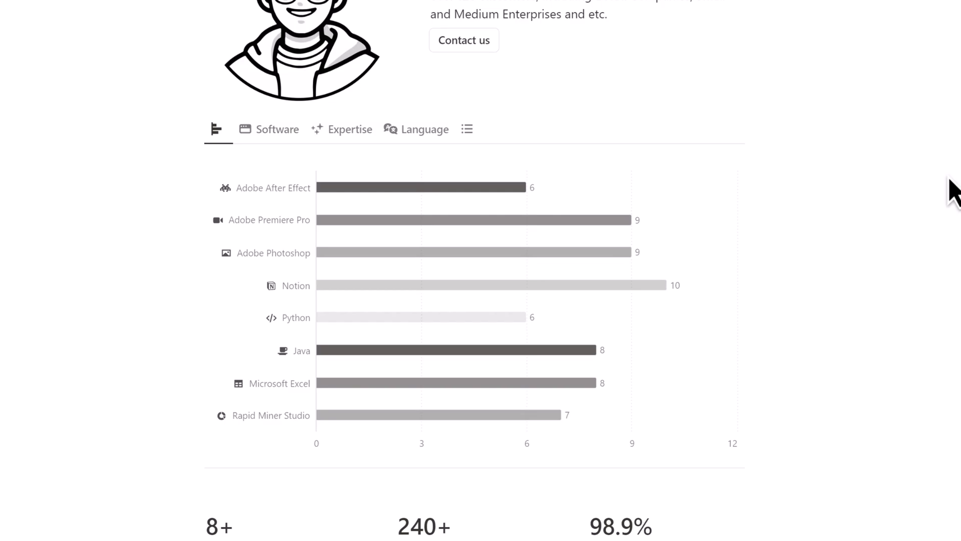
Browse the Software, Expertise and Language skill tabs, then collapse all three list groups
{"action": "left_click", "coordinate": [296, 128]}
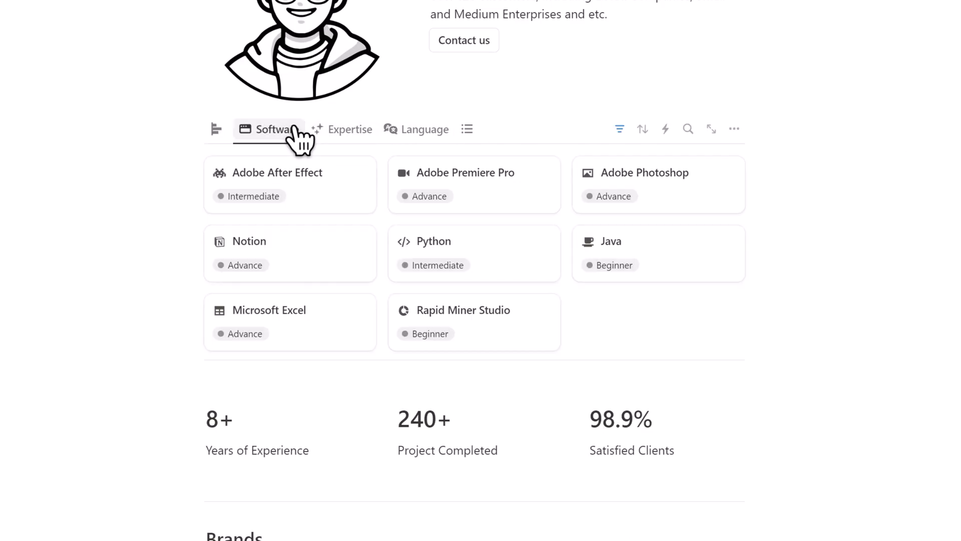
{"action": "left_click", "coordinate": [366, 138]}
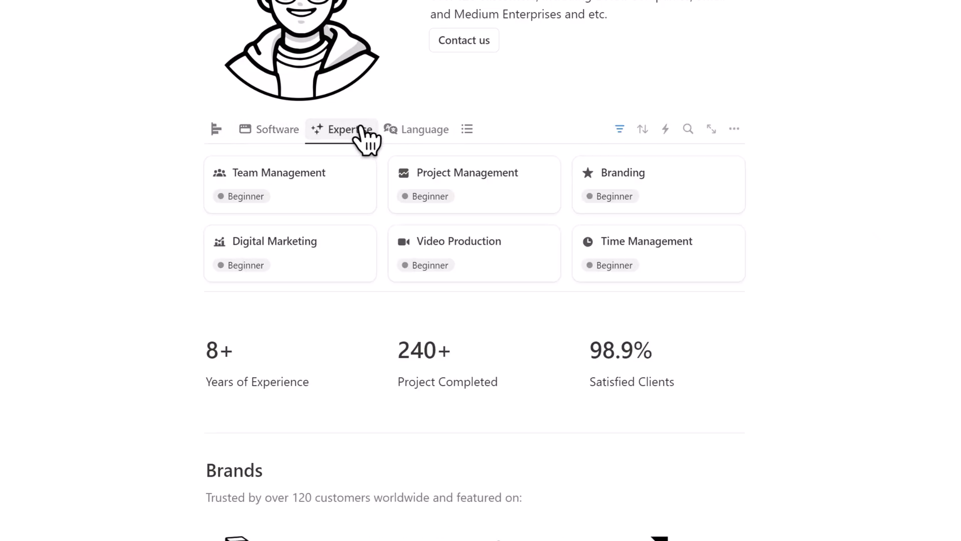
{"action": "left_click", "coordinate": [436, 131]}
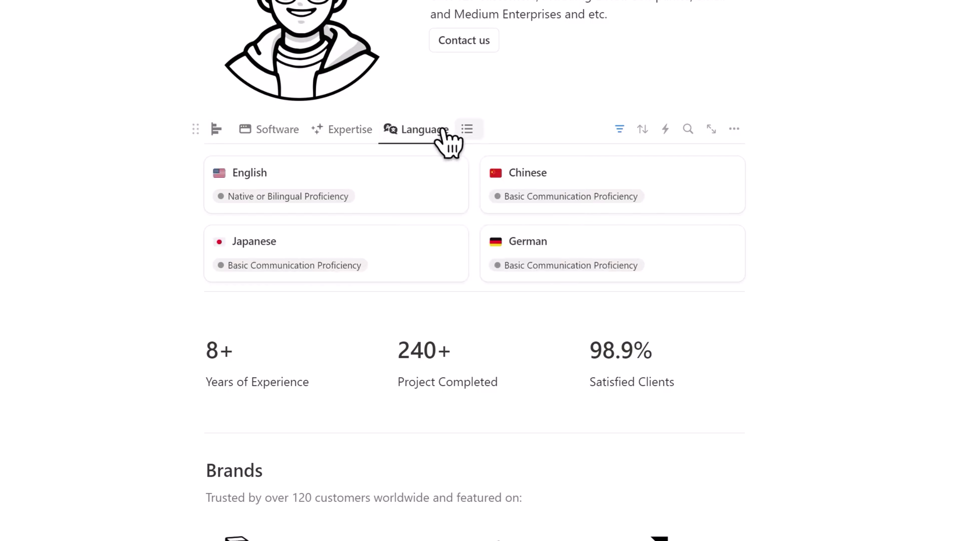
{"action": "left_click", "coordinate": [471, 131]}
{"action": "left_click", "coordinate": [170, 61]}
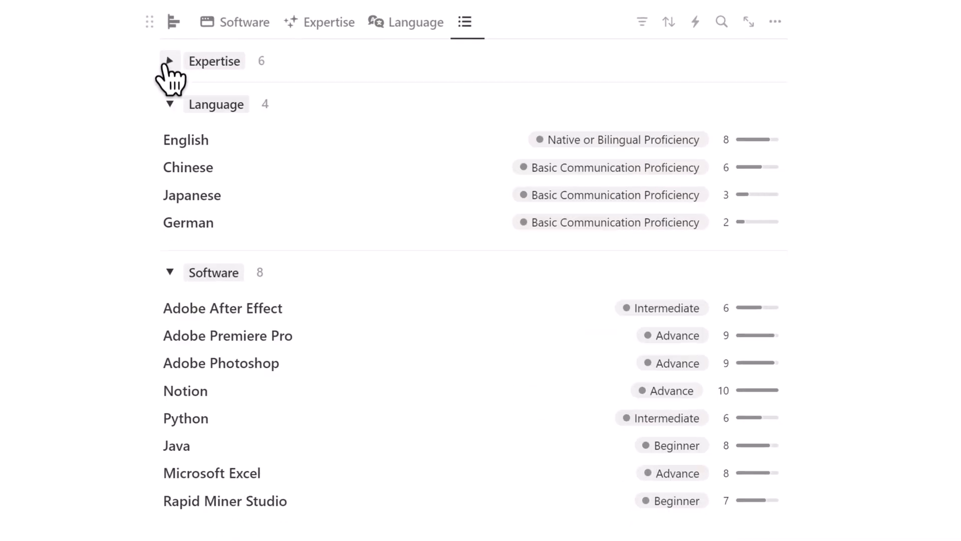
{"action": "left_click", "coordinate": [170, 106]}
{"action": "left_click", "coordinate": [170, 147]}
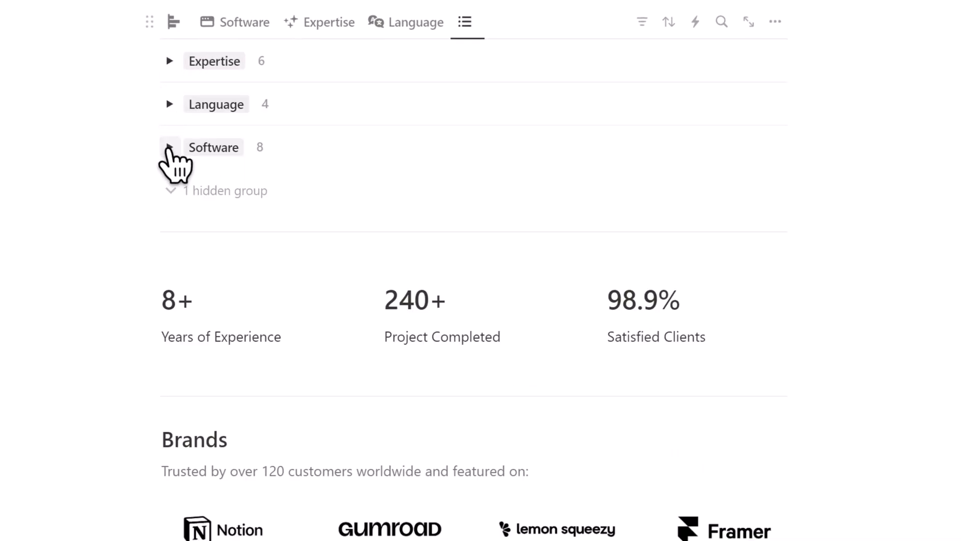
Return to the skills bar chart and scroll down to the testimonials
{"action": "left_click", "coordinate": [174, 22]}
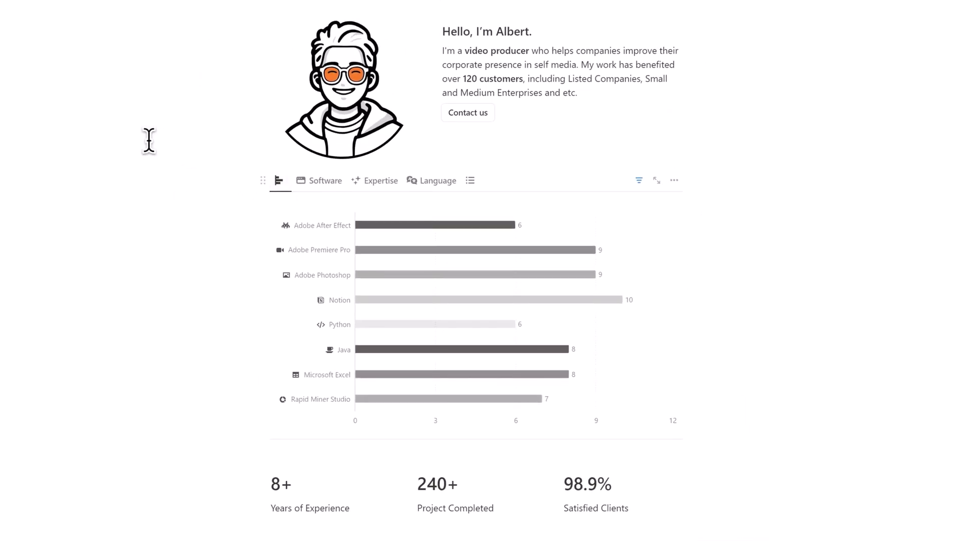
{"action": "scroll", "coordinate": [146, 140], "scroll_direction": "down", "scroll_amount": 5}
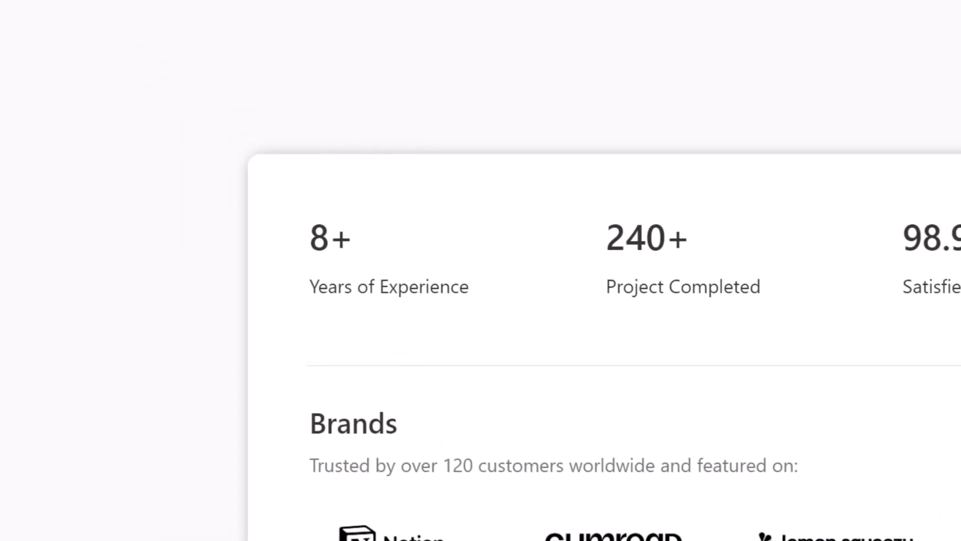
{"action": "scroll", "coordinate": [480, 271], "scroll_direction": "down", "scroll_amount": 5}
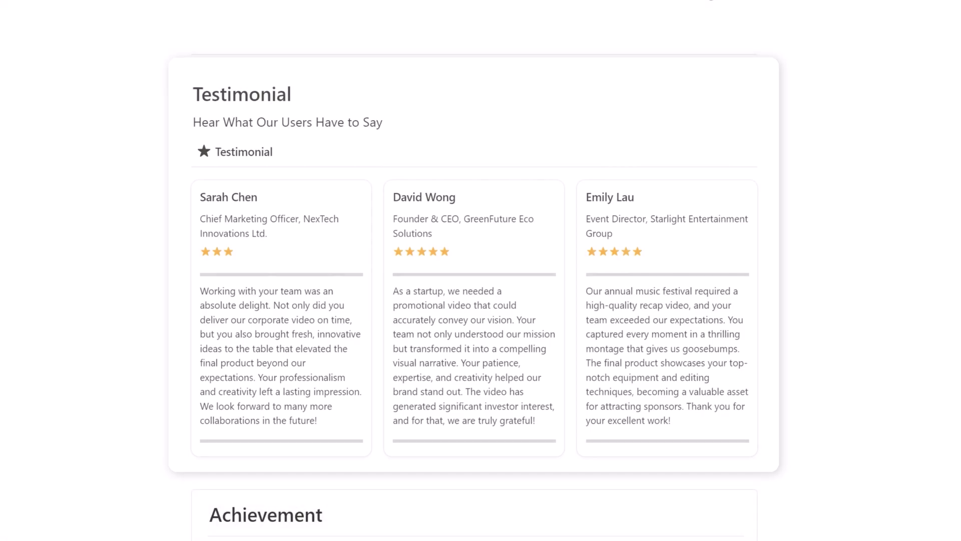
Change the first testimonial's Rating from 3 to 5 stars
{"action": "left_click", "coordinate": [316, 263]}
{"action": "left_click", "coordinate": [281, 326]}
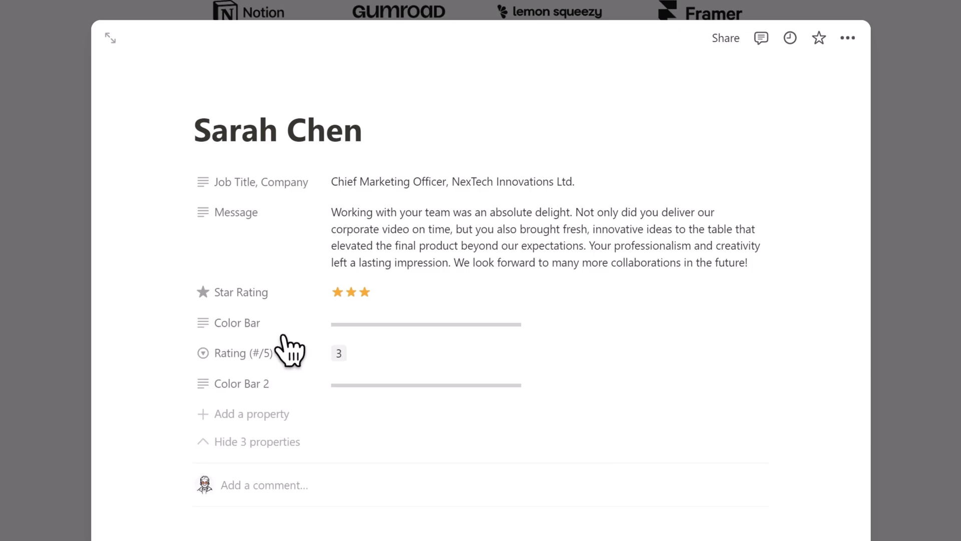
{"action": "left_click", "coordinate": [448, 354]}
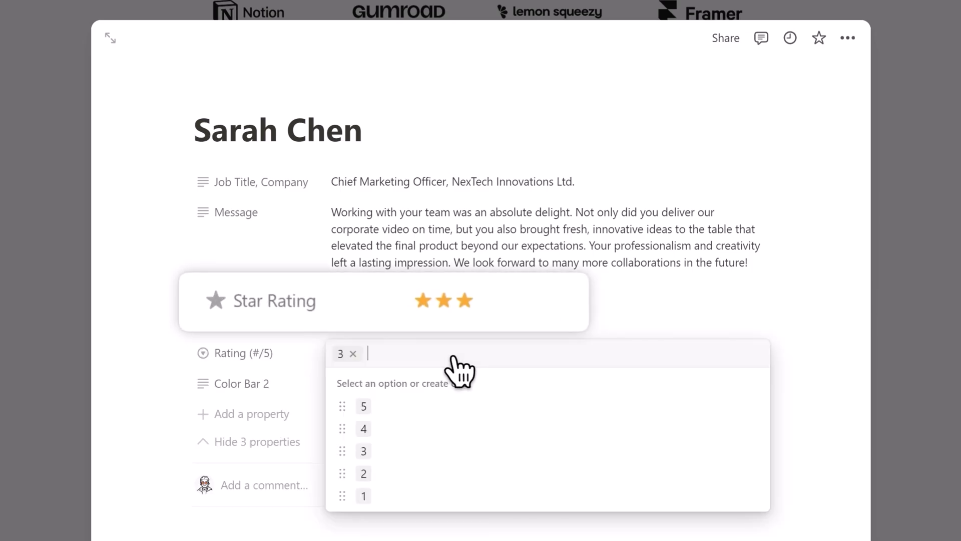
{"action": "left_click", "coordinate": [446, 405]}
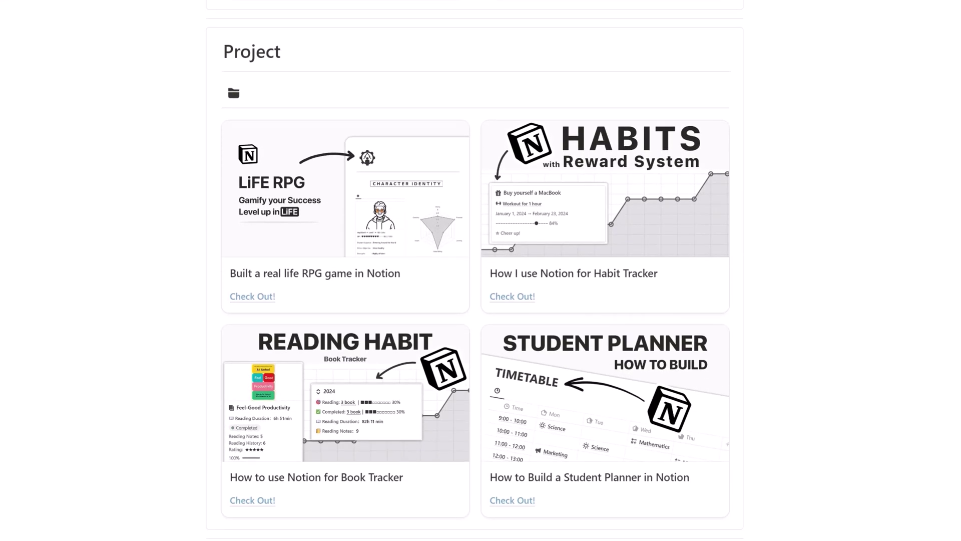
Preview the RPG game project page, close it, then open the project's video
{"action": "left_click", "coordinate": [381, 220]}
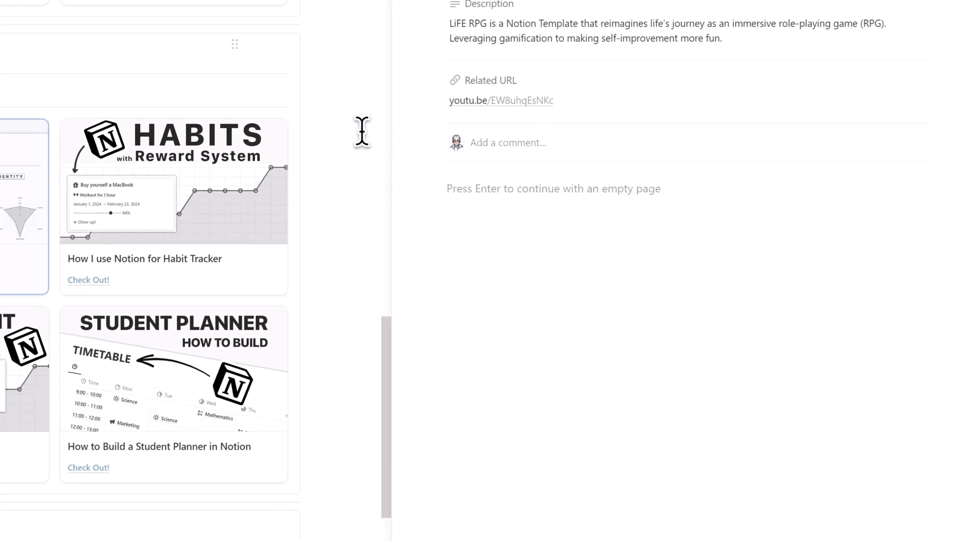
{"action": "left_click", "coordinate": [362, 131]}
{"action": "left_click", "coordinate": [274, 274]}
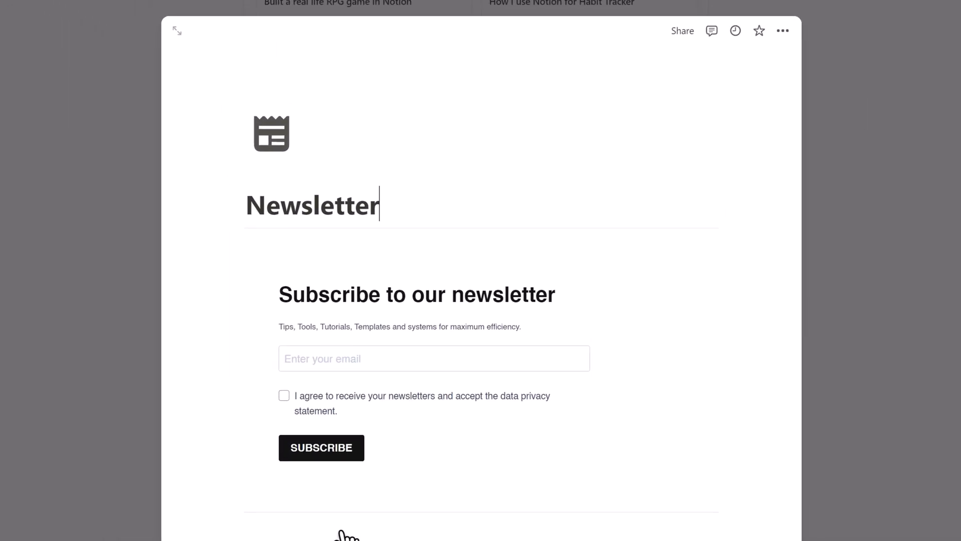
Try replacing the newsletter embed, close the Newsletter page, and open the Notion skill entry
{"action": "left_click", "coordinate": [708, 247]}
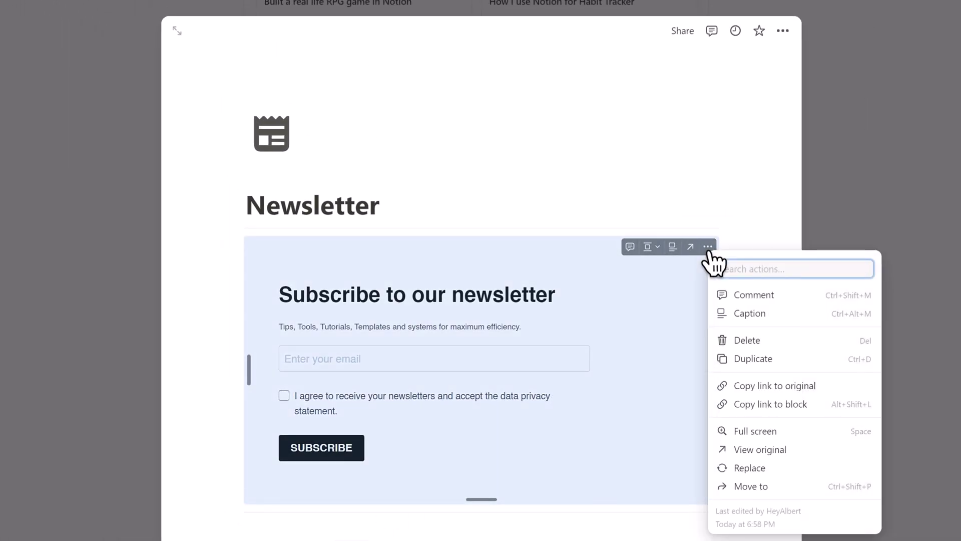
{"action": "left_click", "coordinate": [757, 450]}
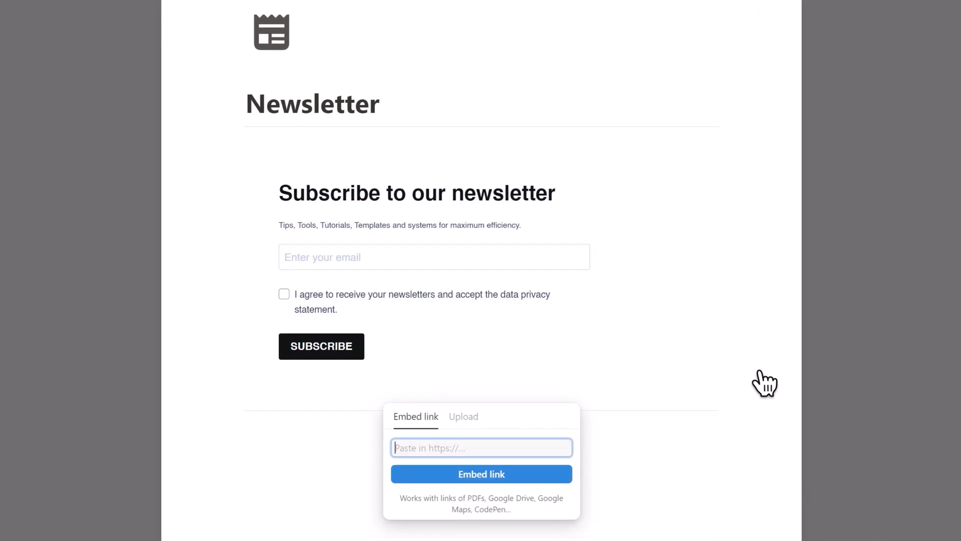
{"action": "left_click", "coordinate": [759, 371]}
{"action": "left_click", "coordinate": [894, 380]}
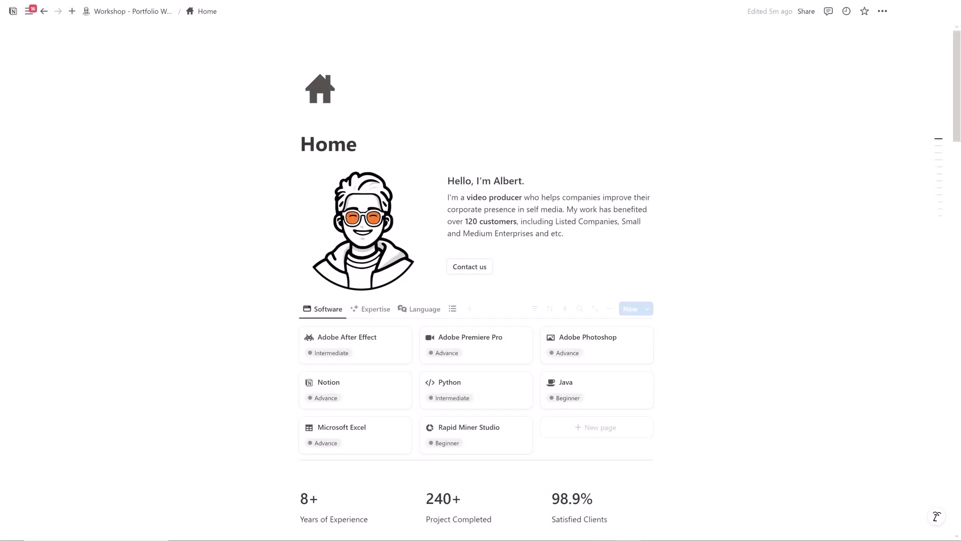
{"action": "left_click", "coordinate": [371, 405]}
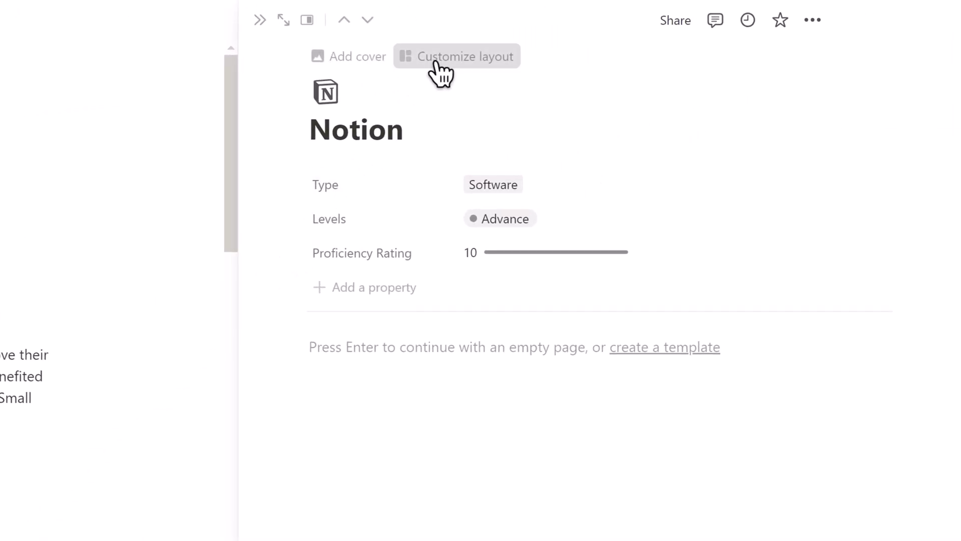
Add Proficiency Rating to the skill page layout as a bar in the main page
{"action": "left_click", "coordinate": [440, 76]}
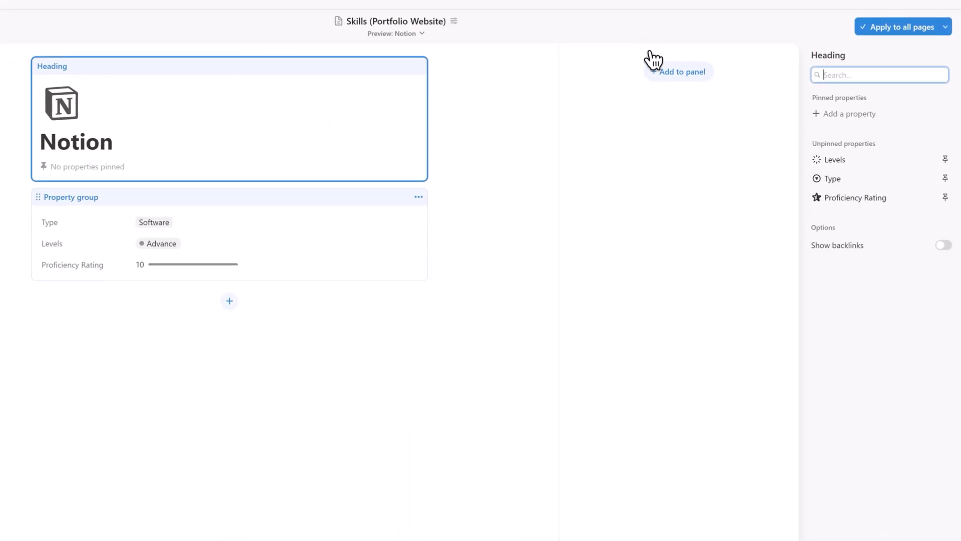
{"action": "left_click", "coordinate": [666, 82]}
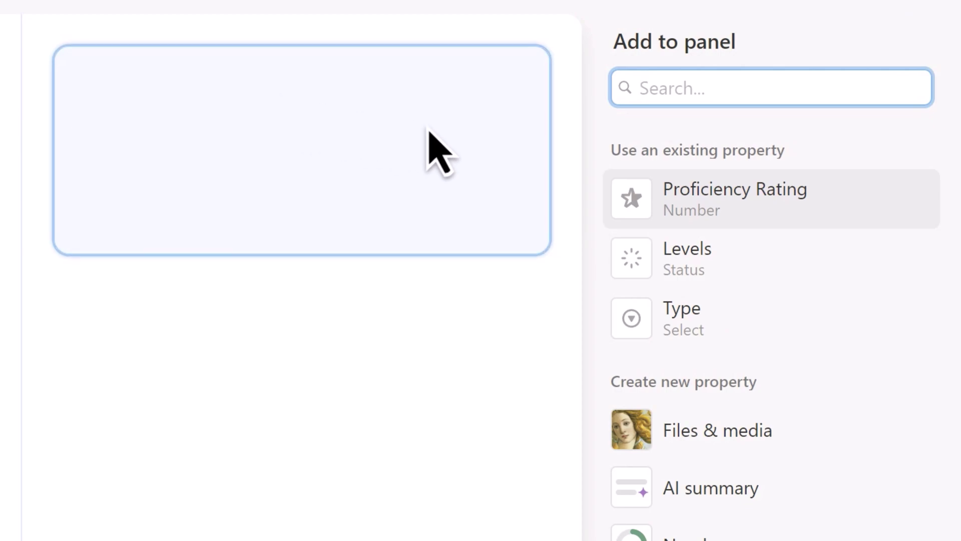
{"action": "left_click", "coordinate": [766, 200]}
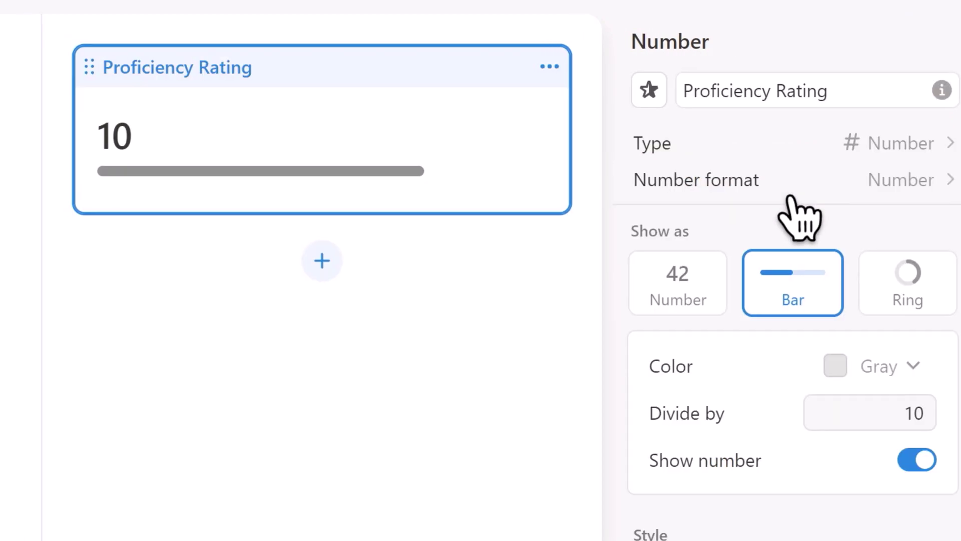
{"action": "left_click", "coordinate": [745, 67]}
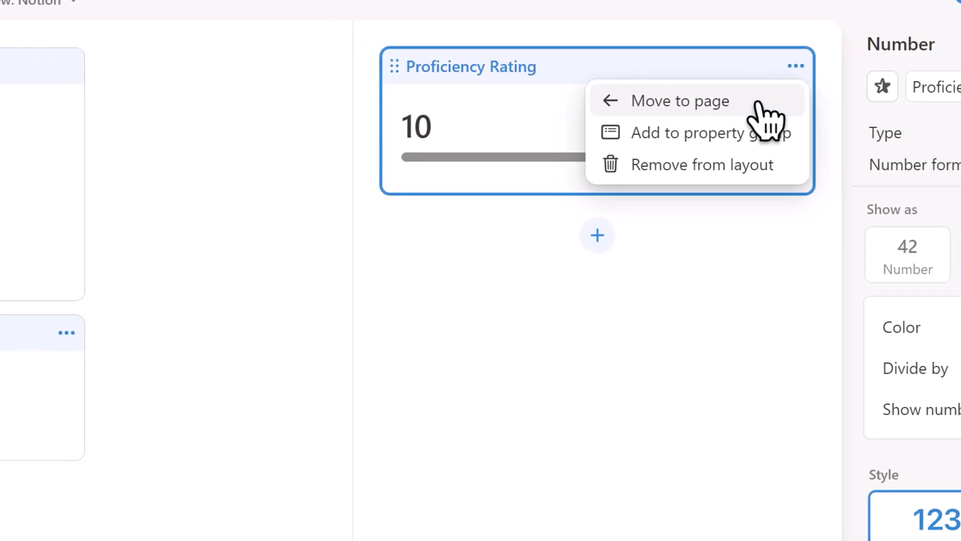
{"action": "left_click", "coordinate": [907, 87]}
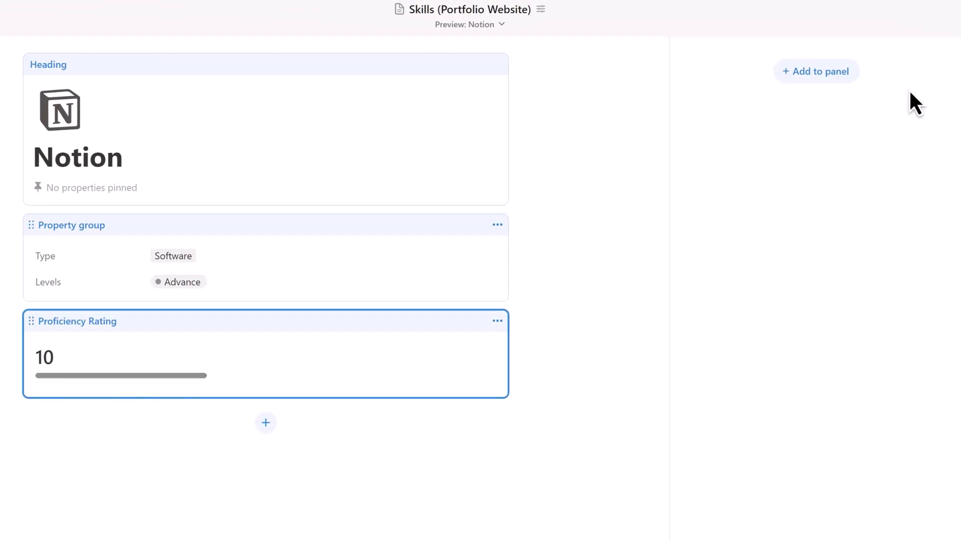
Move the property group to the side panel, pin Type and Levels, and apply to all pages
{"action": "left_click", "coordinate": [497, 226]}
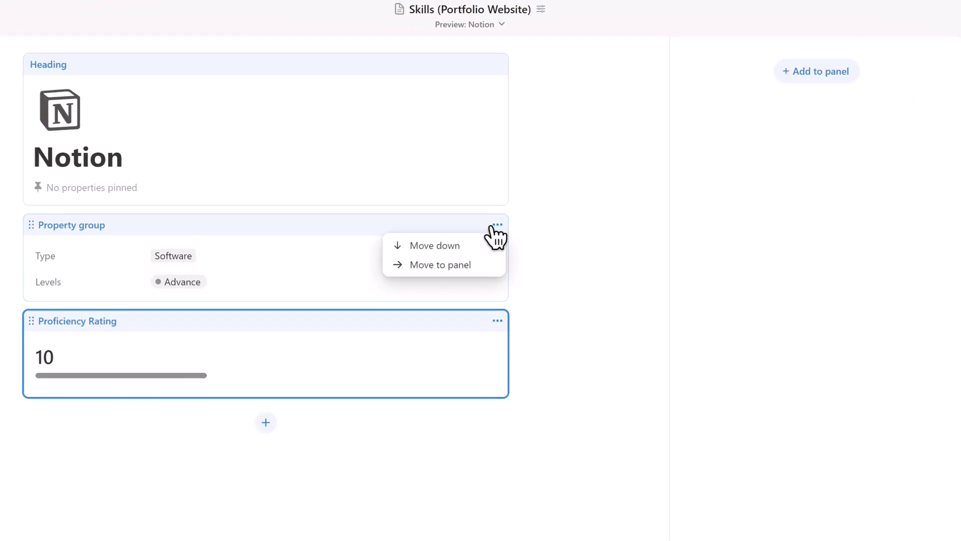
{"action": "left_click", "coordinate": [440, 265]}
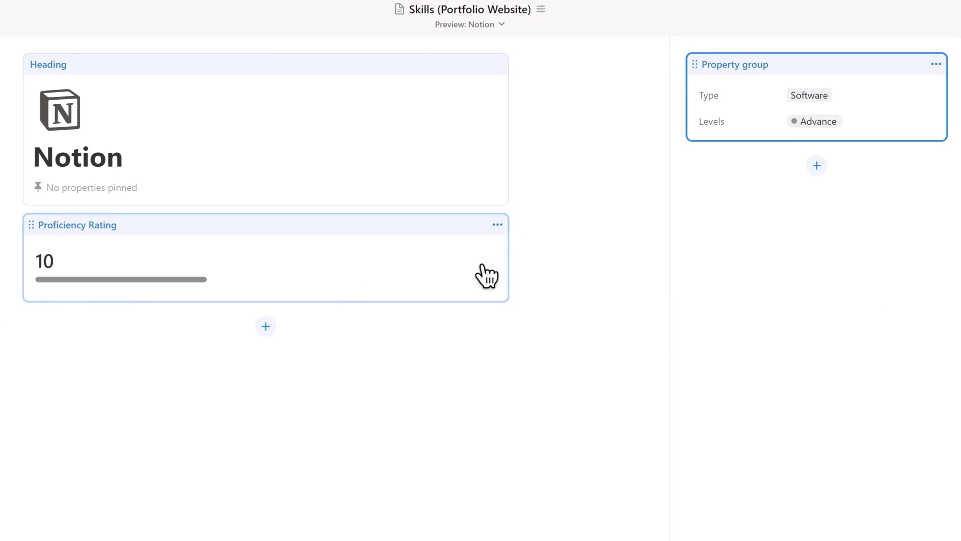
{"action": "left_click", "coordinate": [488, 179]}
{"action": "left_click", "coordinate": [904, 234]}
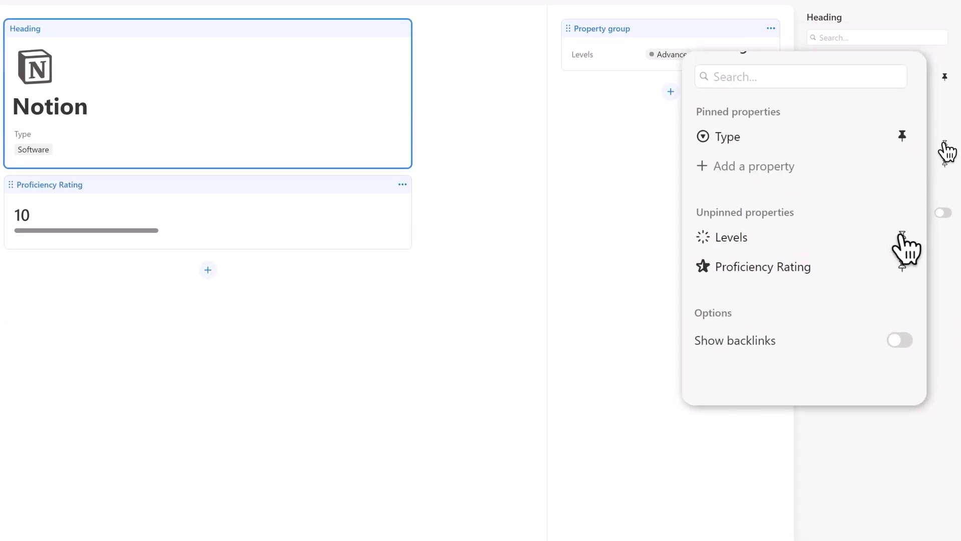
{"action": "left_click", "coordinate": [902, 237]}
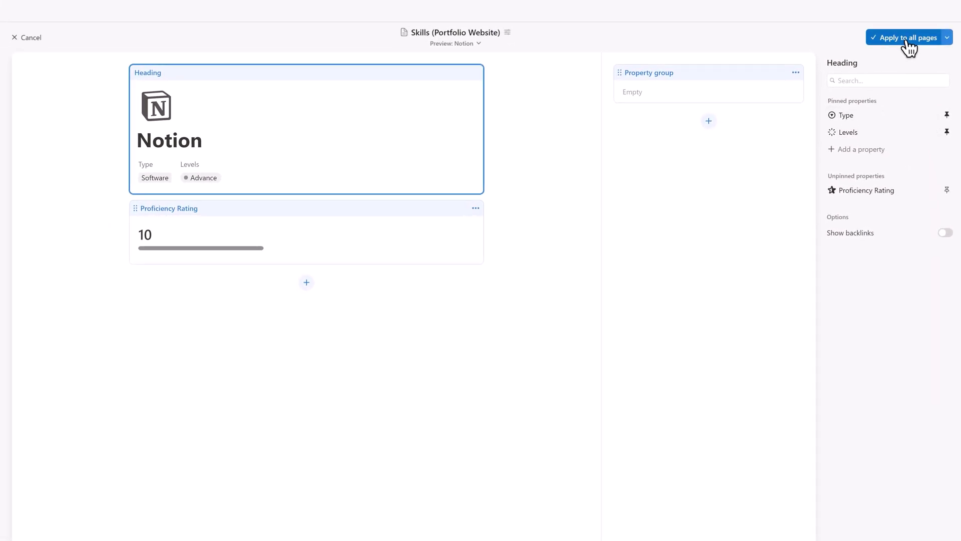
{"action": "left_click", "coordinate": [907, 40]}
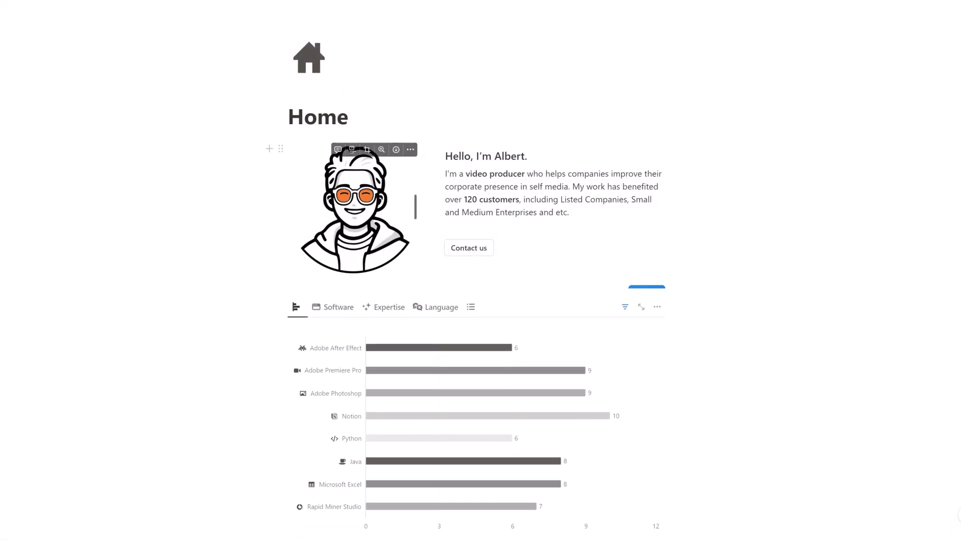
Duplicate the Software view, give it a bar-chart icon, and switch its layout to Chart
{"action": "left_click", "coordinate": [332, 300]}
{"action": "left_click", "coordinate": [271, 274]}
{"action": "left_click", "coordinate": [261, 418]}
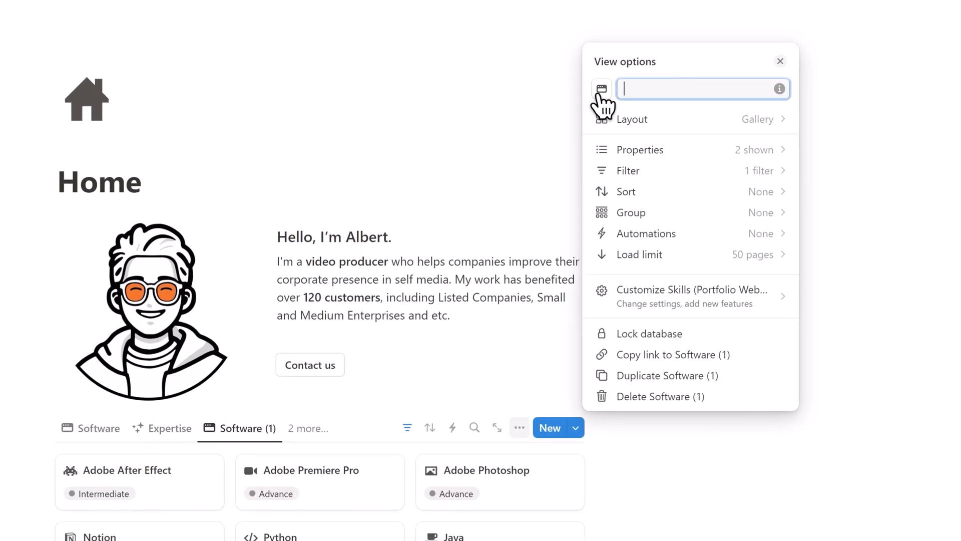
{"action": "left_click", "coordinate": [601, 89]}
{"action": "type", "text": "chart"}
{"action": "left_click", "coordinate": [494, 184]}
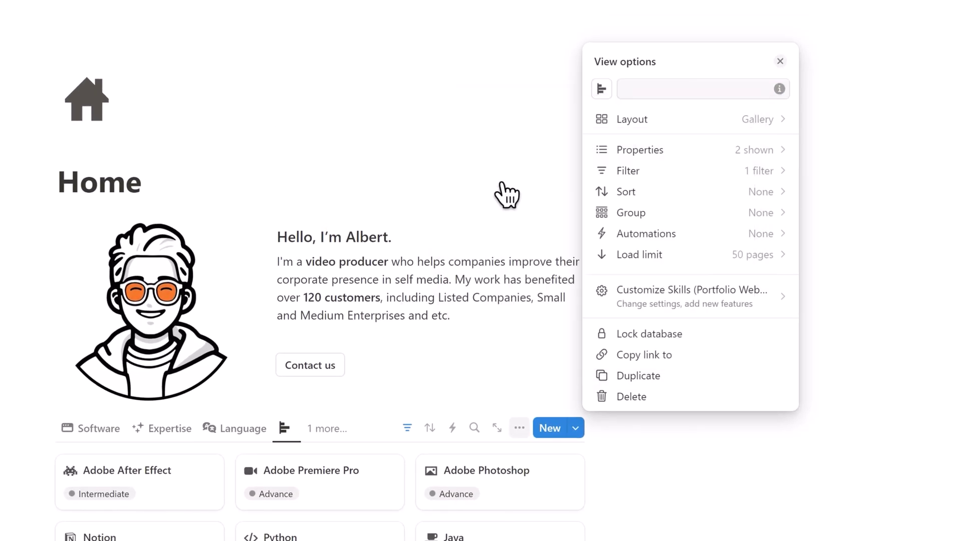
{"action": "left_click", "coordinate": [632, 120]}
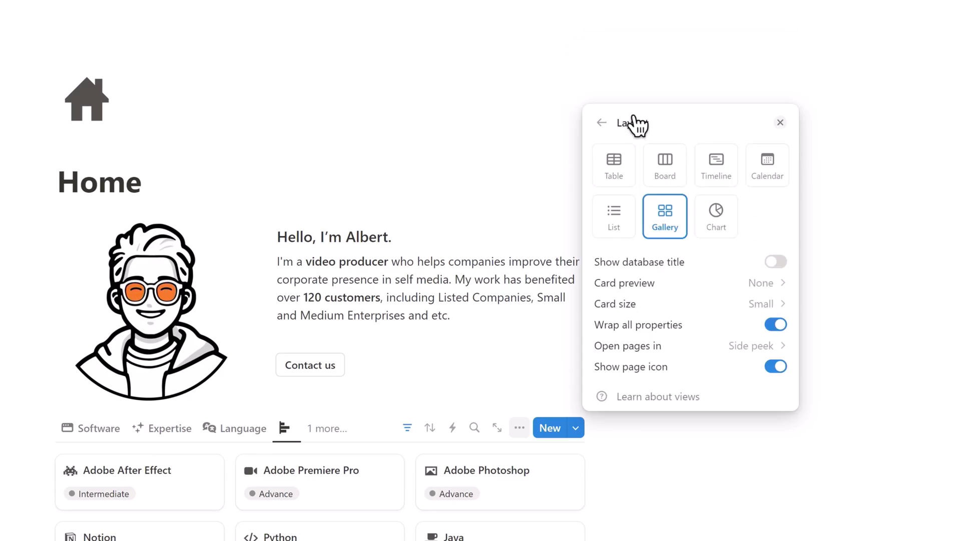
{"action": "left_click", "coordinate": [716, 220]}
Use horizontal bars with distinct Proficiency Rating on X, Skills on Y, and colorless bars
{"action": "left_click", "coordinate": [693, 367]}
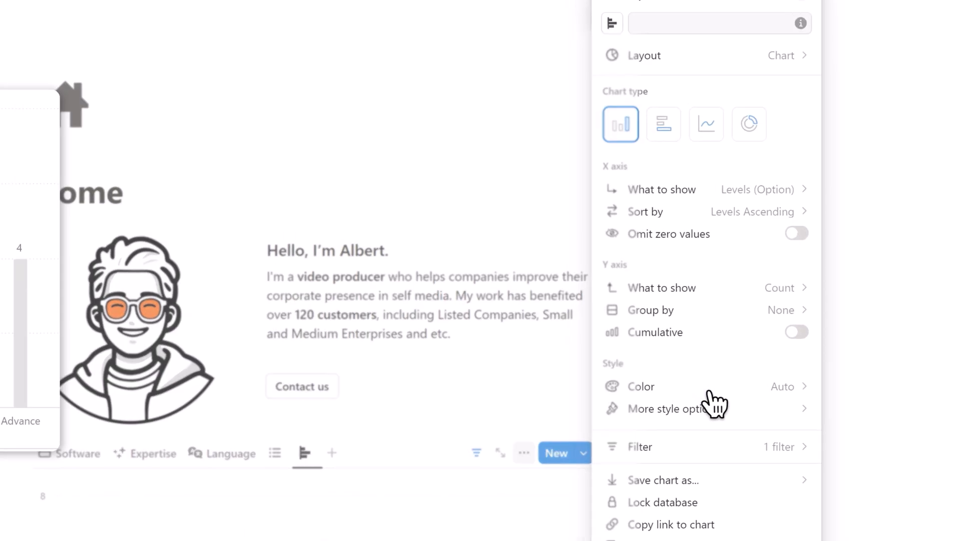
{"action": "left_click", "coordinate": [728, 155]}
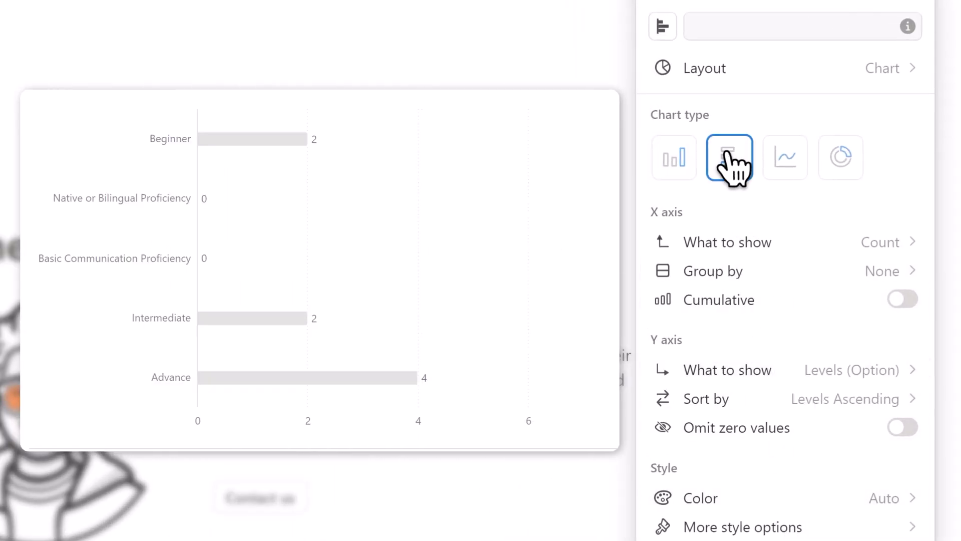
{"action": "left_click", "coordinate": [896, 243]}
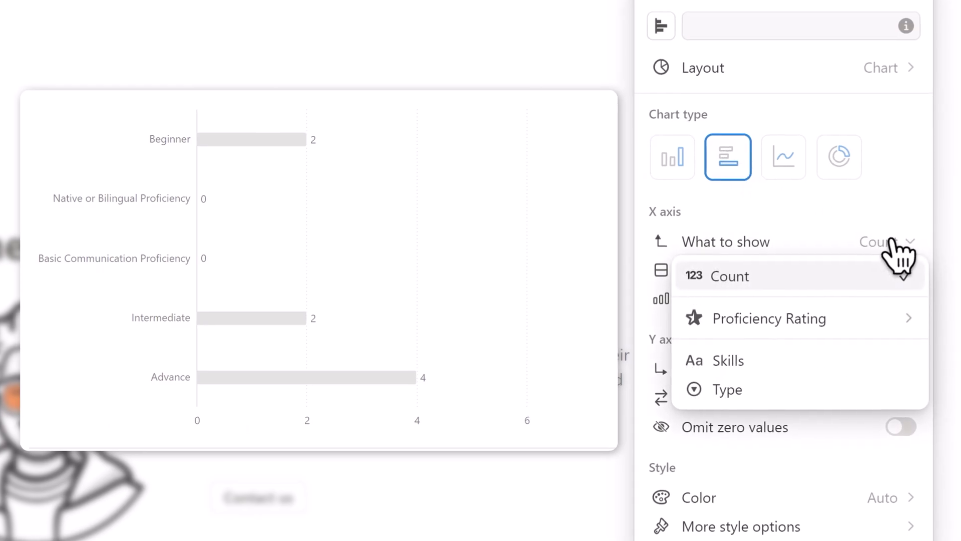
{"action": "mouse_move", "coordinate": [584, 267]}
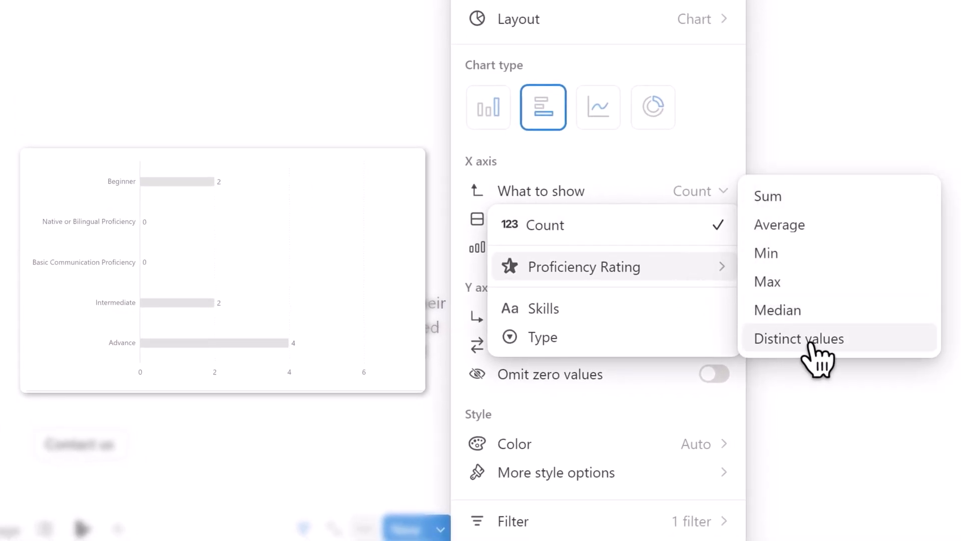
{"action": "left_click", "coordinate": [807, 340]}
{"action": "left_click", "coordinate": [711, 293]}
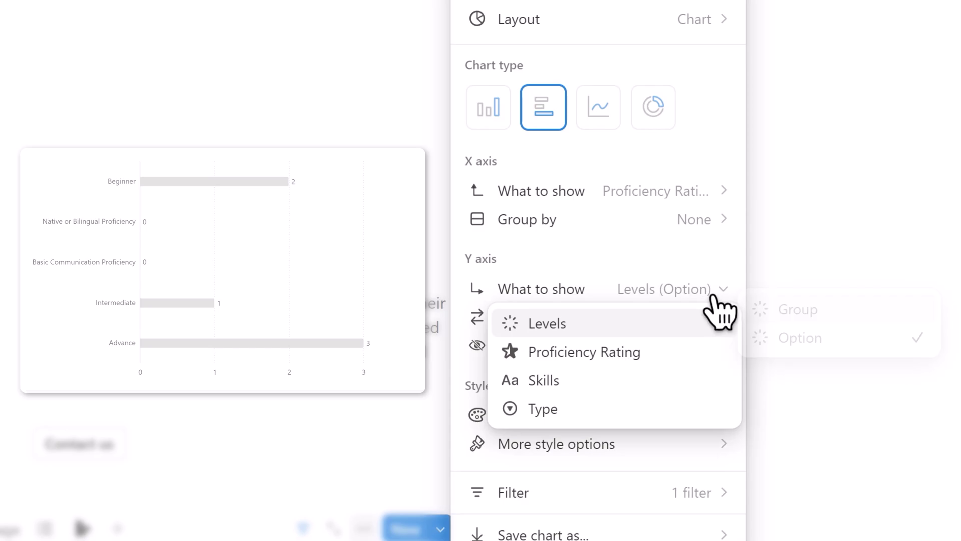
{"action": "left_click", "coordinate": [641, 383]}
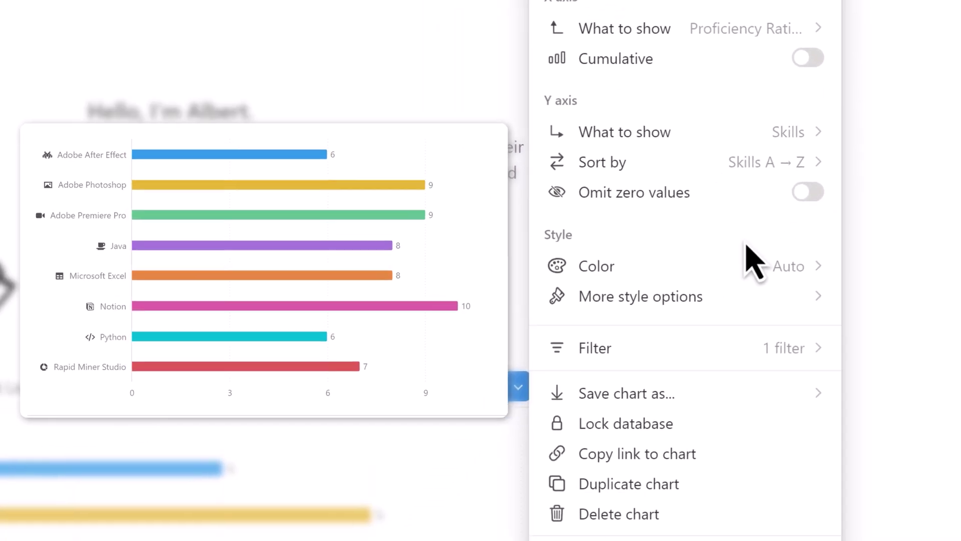
{"action": "left_click", "coordinate": [886, 134]}
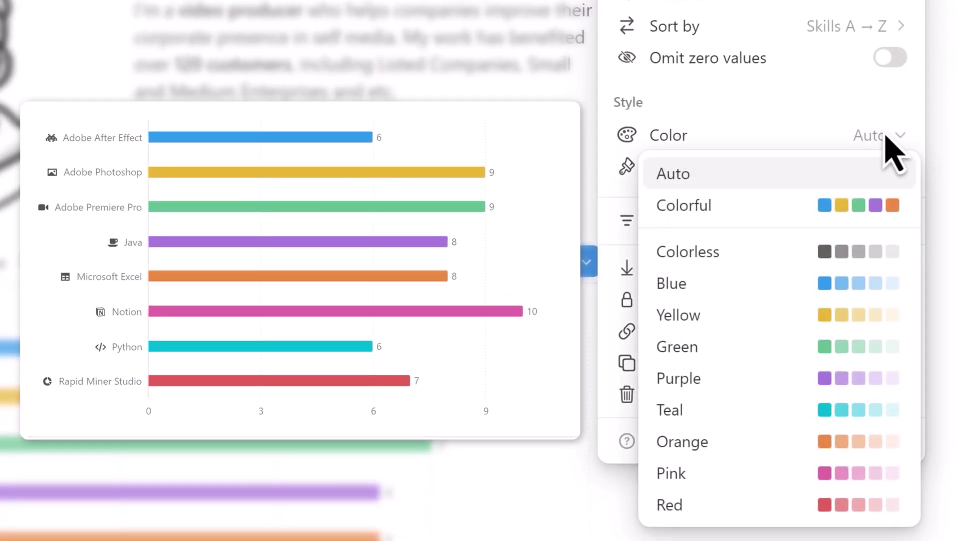
{"action": "left_click", "coordinate": [873, 252]}
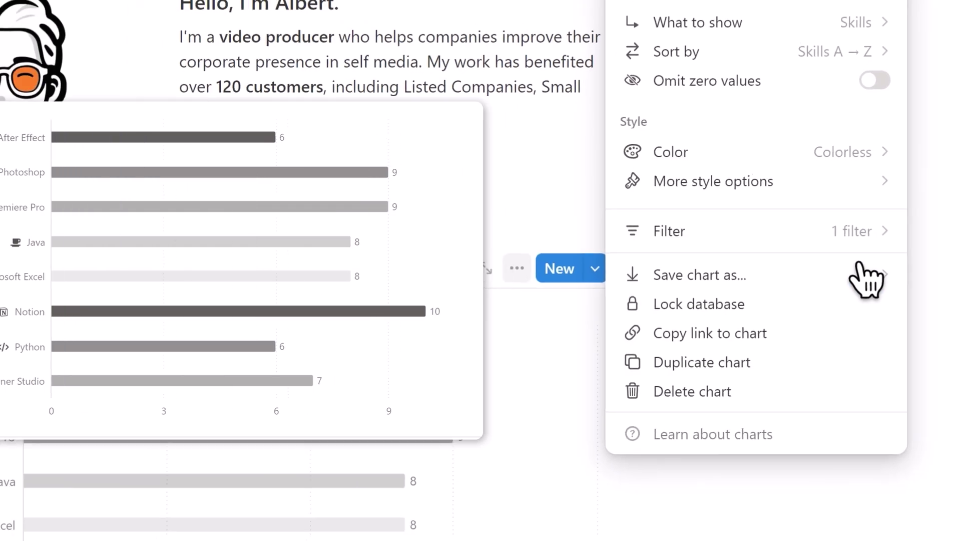
{"action": "left_click", "coordinate": [854, 295]}
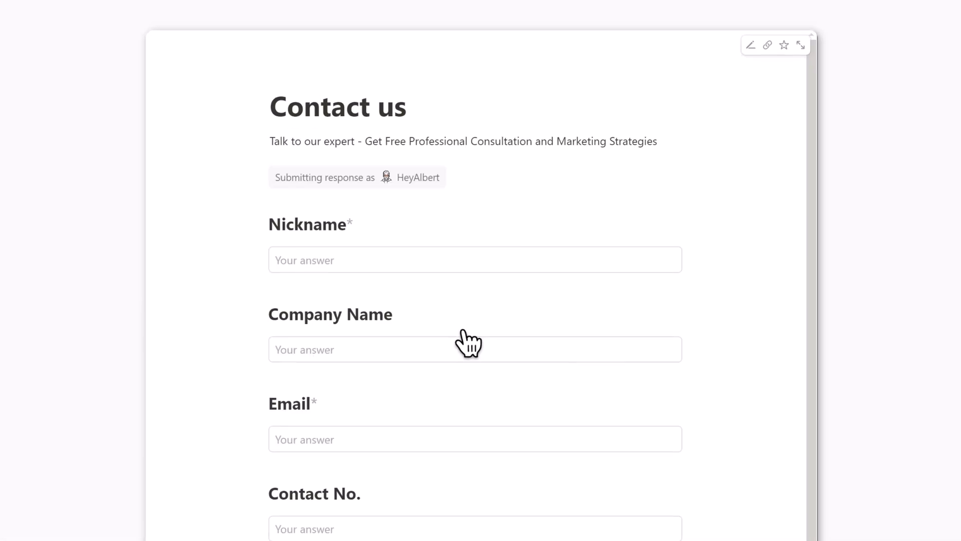
Dismiss the Contact us preview with Esc and go to the Contact List page
{"action": "key", "text": "Escape"}
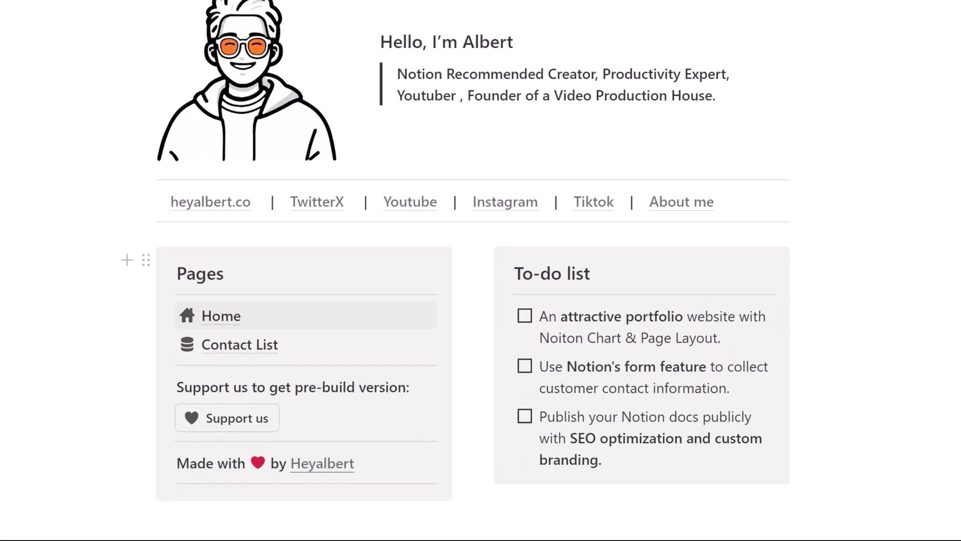
{"action": "left_click", "coordinate": [270, 343]}
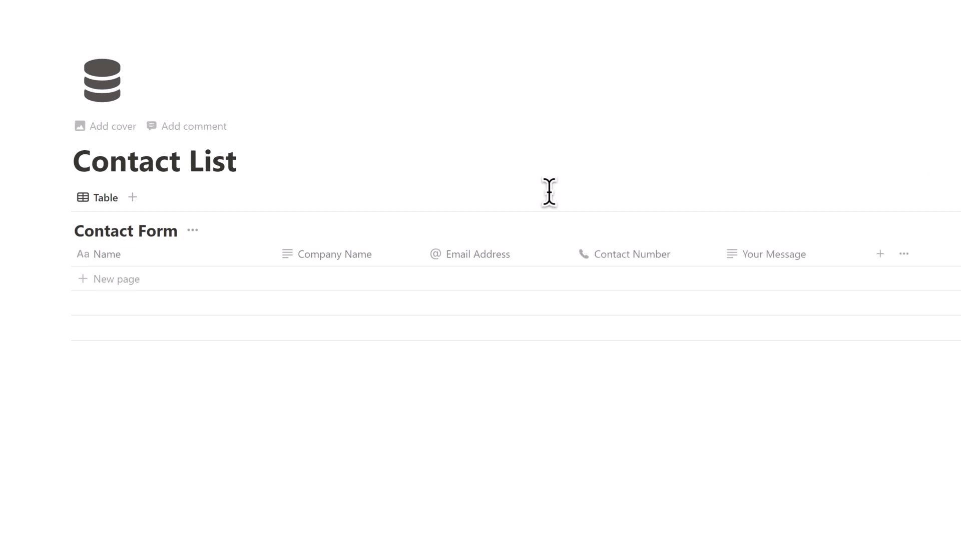
Add a form view to Contact List with auto-created questions, moving Name below Email Address
{"action": "left_click", "coordinate": [132, 197]}
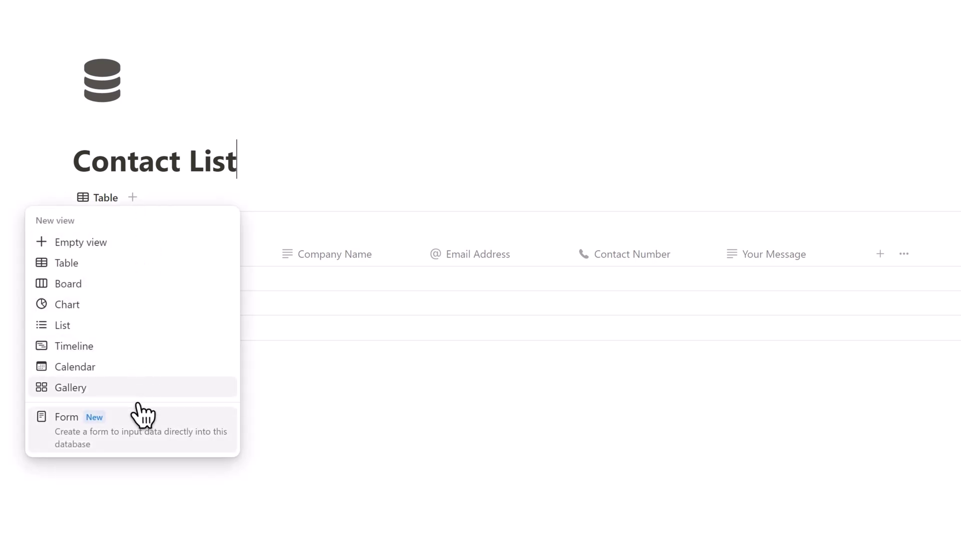
{"action": "left_click", "coordinate": [142, 443]}
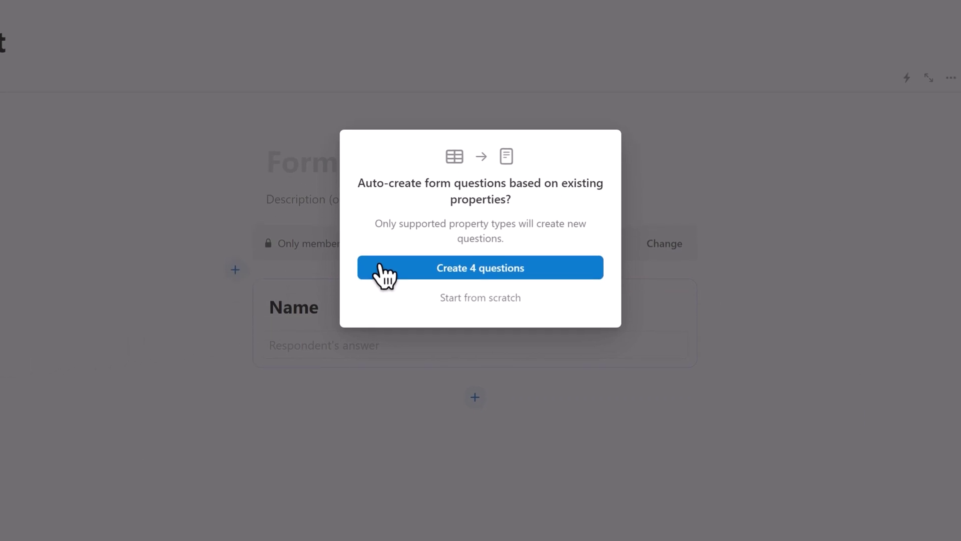
{"action": "left_click", "coordinate": [386, 310]}
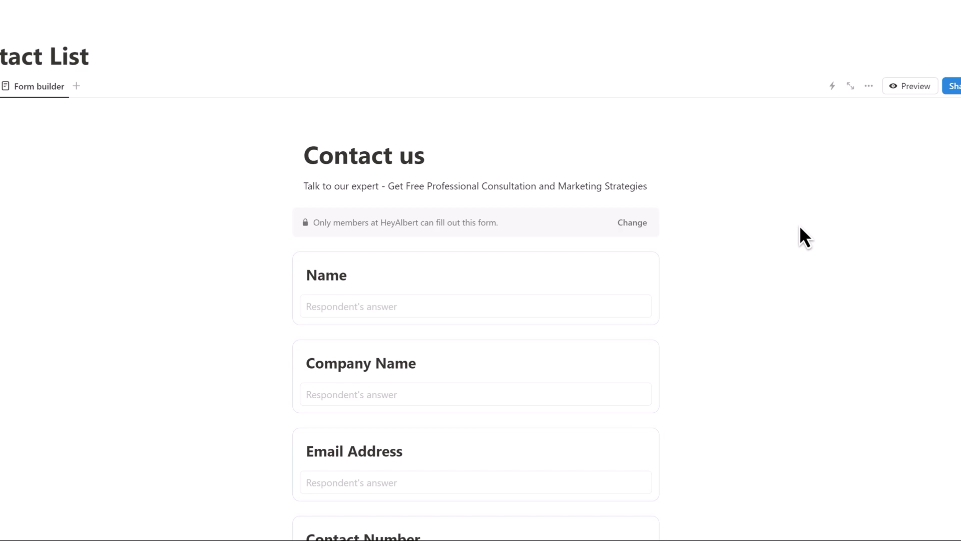
{"action": "scroll", "coordinate": [786, 245], "scroll_direction": "down", "scroll_amount": 5}
{"action": "mouse_move", "coordinate": [600, 48]}
{"action": "left_mouse_down"}
{"action": "mouse_move", "coordinate": [641, 338]}
{"action": "mouse_move", "coordinate": [620, 96]}
{"action": "left_mouse_up"}
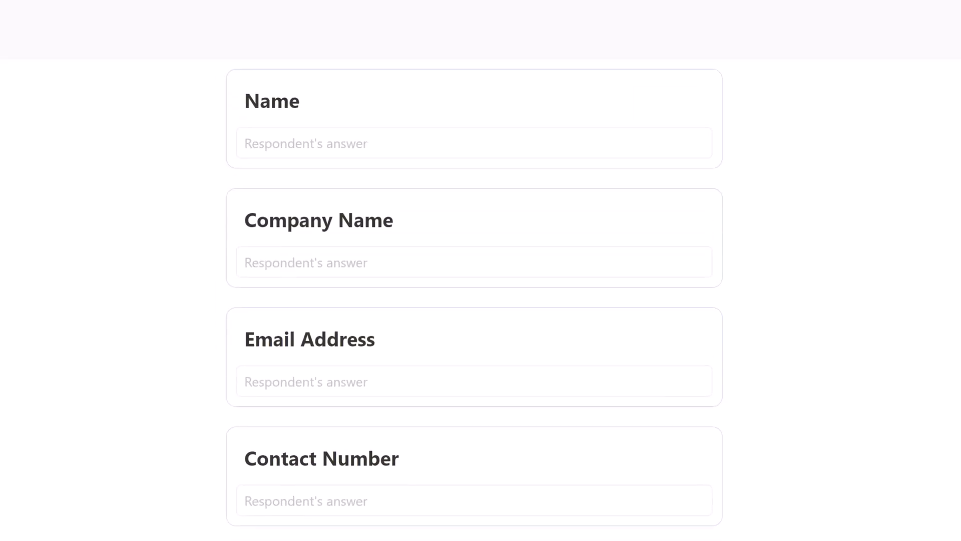
Make Your Message a required long-answer question, toggling its description on and off
{"action": "scroll", "coordinate": [950, 318], "scroll_direction": "down", "scroll_amount": 3}
{"action": "left_click", "coordinate": [680, 281]}
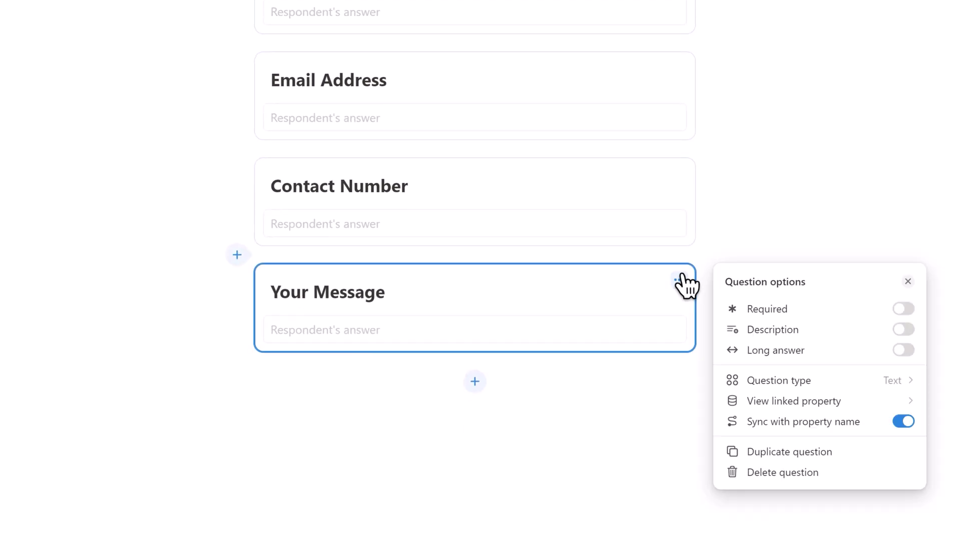
{"action": "left_click", "coordinate": [904, 309]}
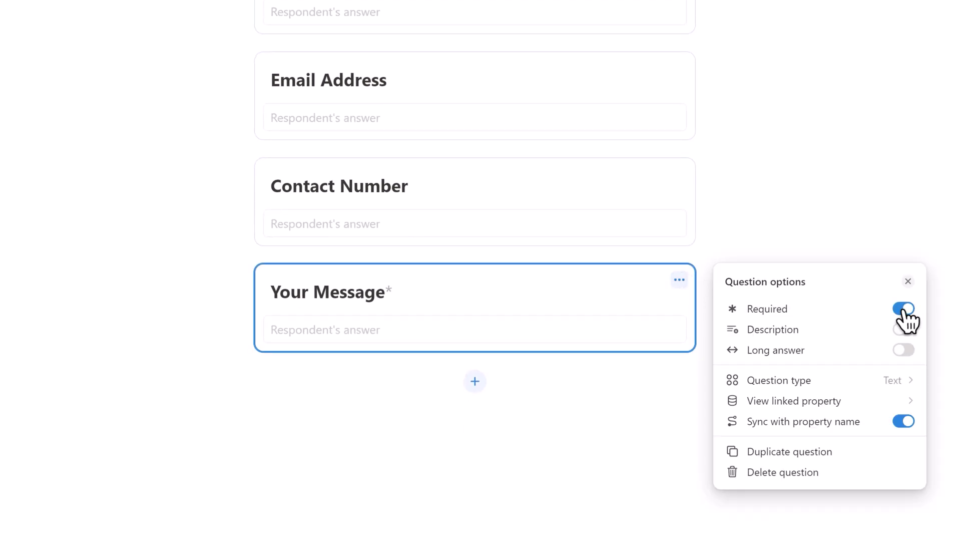
{"action": "left_click", "coordinate": [904, 350]}
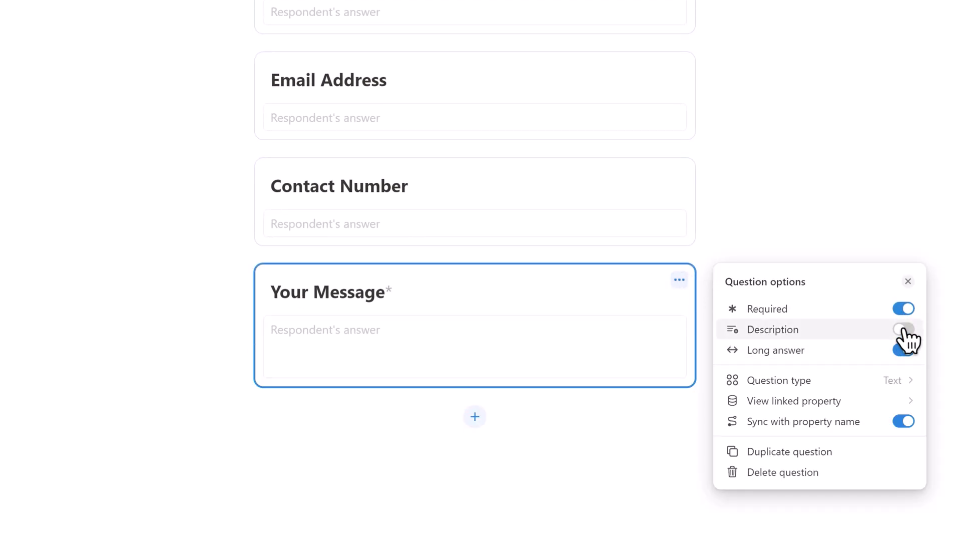
{"action": "left_click", "coordinate": [904, 330]}
{"action": "left_click", "coordinate": [904, 330]}
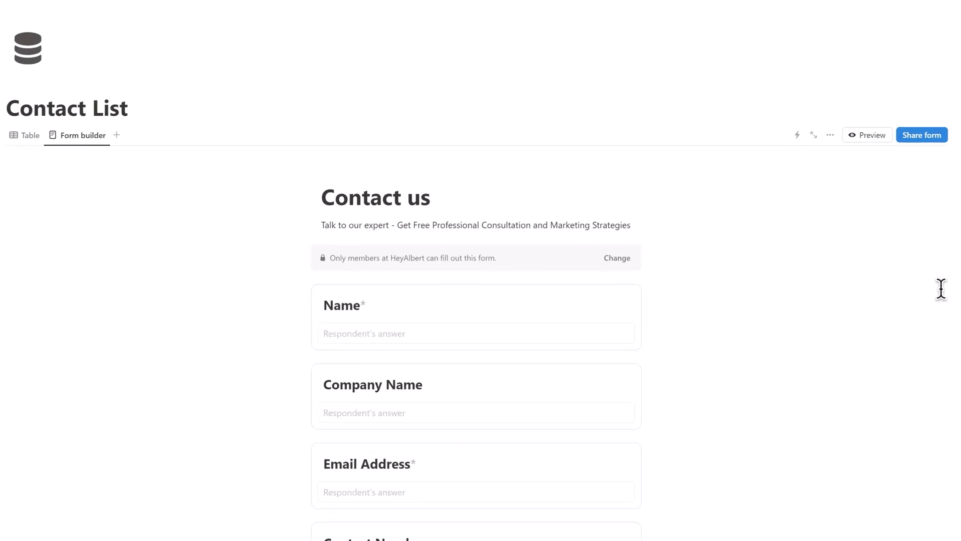
Give the form a Light Gray submit button and a 'Submitted Successfully!' confirmation title
{"action": "left_click", "coordinate": [750, 115]}
{"action": "left_click", "coordinate": [811, 248]}
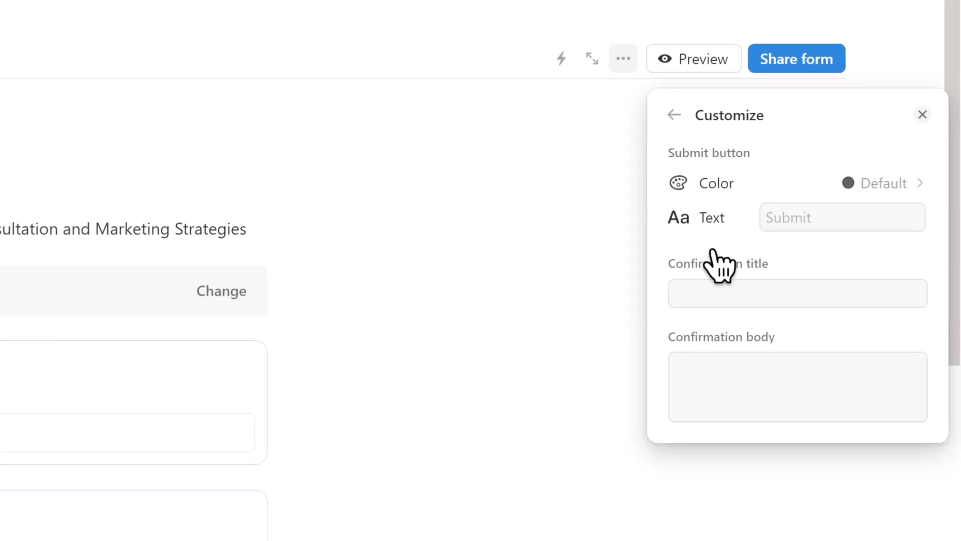
{"action": "left_click", "coordinate": [874, 189]}
{"action": "left_click", "coordinate": [839, 220]}
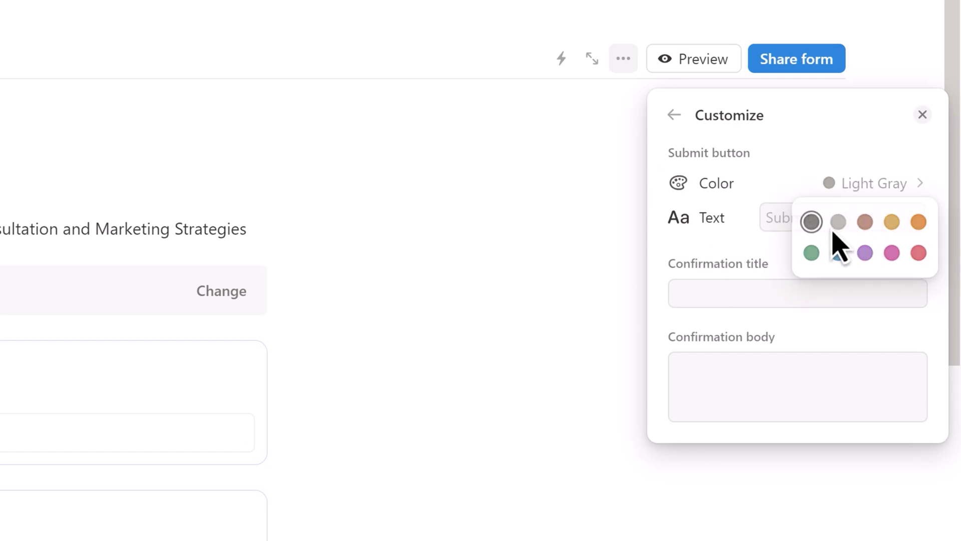
{"action": "left_click", "coordinate": [830, 224]}
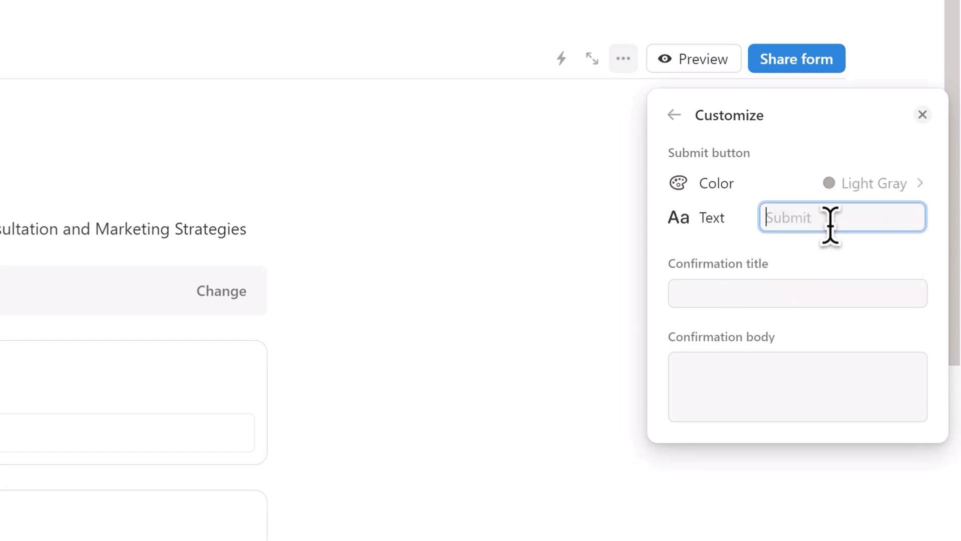
{"action": "left_click", "coordinate": [813, 288]}
{"action": "type", "text": "Submitted Successfully!"}
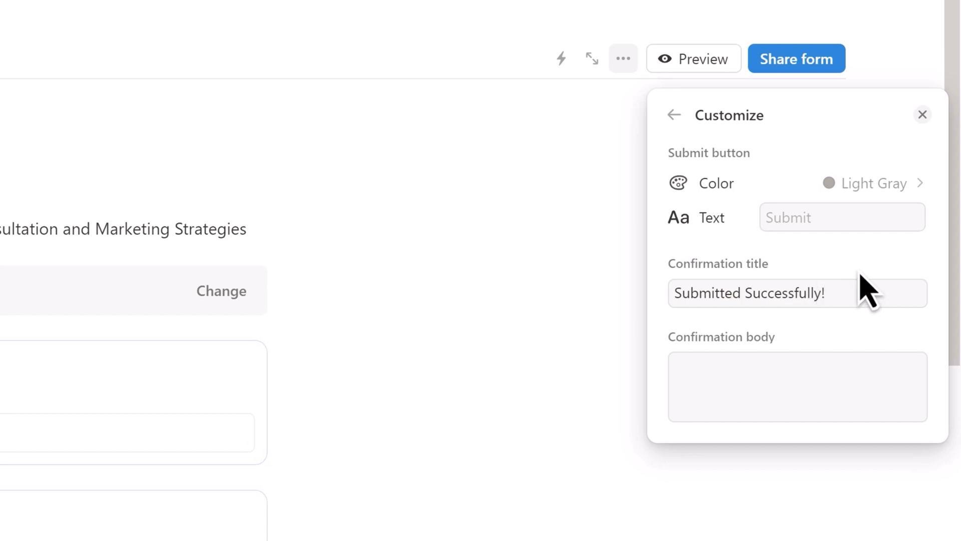
{"action": "left_click", "coordinate": [861, 529]}
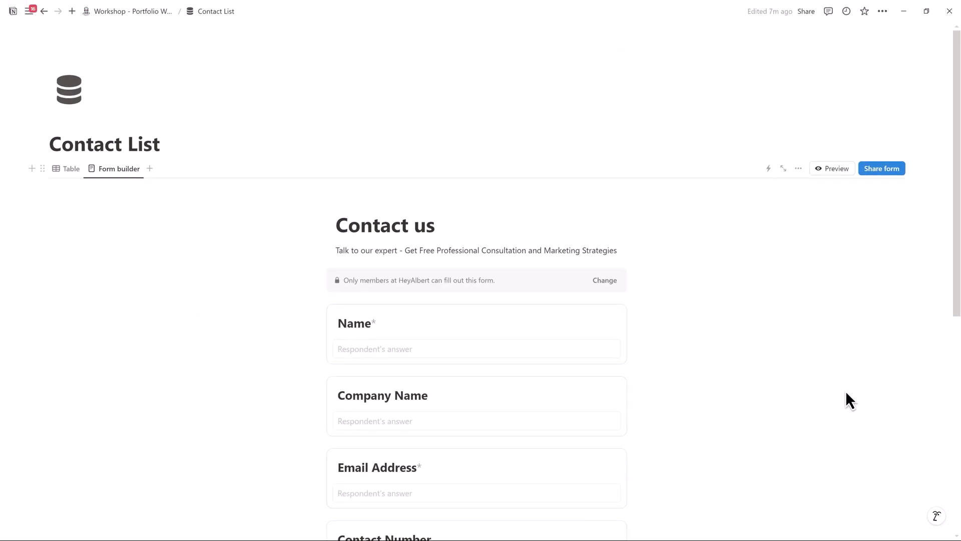
Share the form with anyone on the web without Notion branding, then return to the Workshop page
{"action": "left_click", "coordinate": [605, 280]}
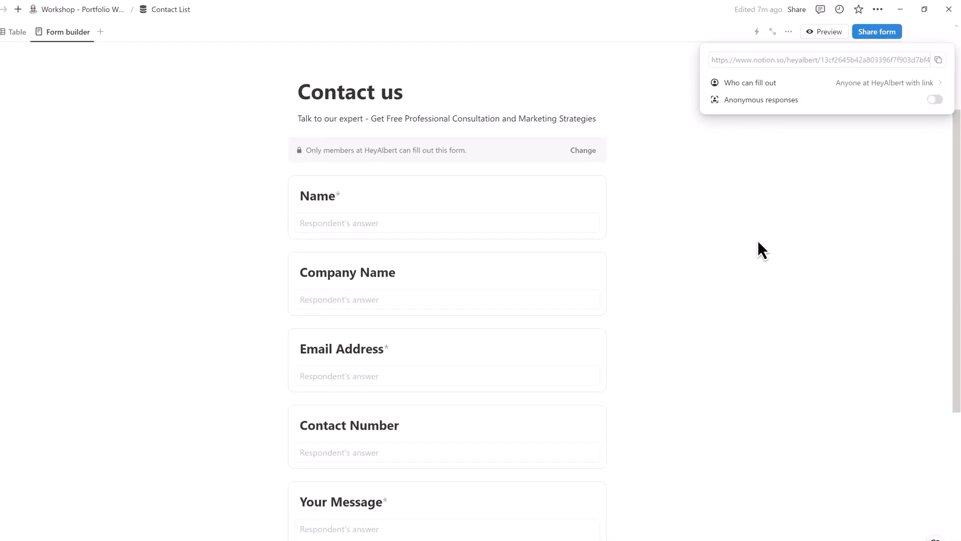
{"action": "left_click", "coordinate": [867, 125]}
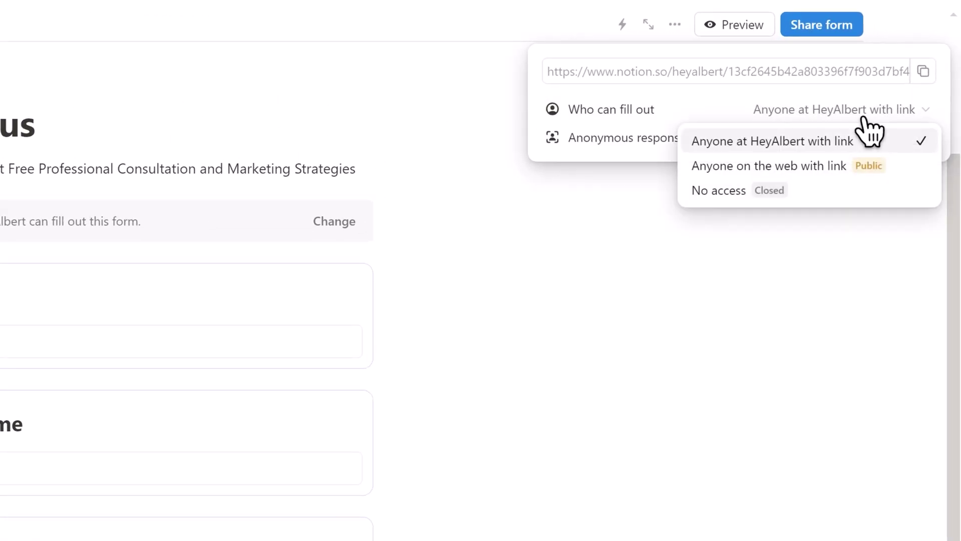
{"action": "left_click", "coordinate": [831, 168]}
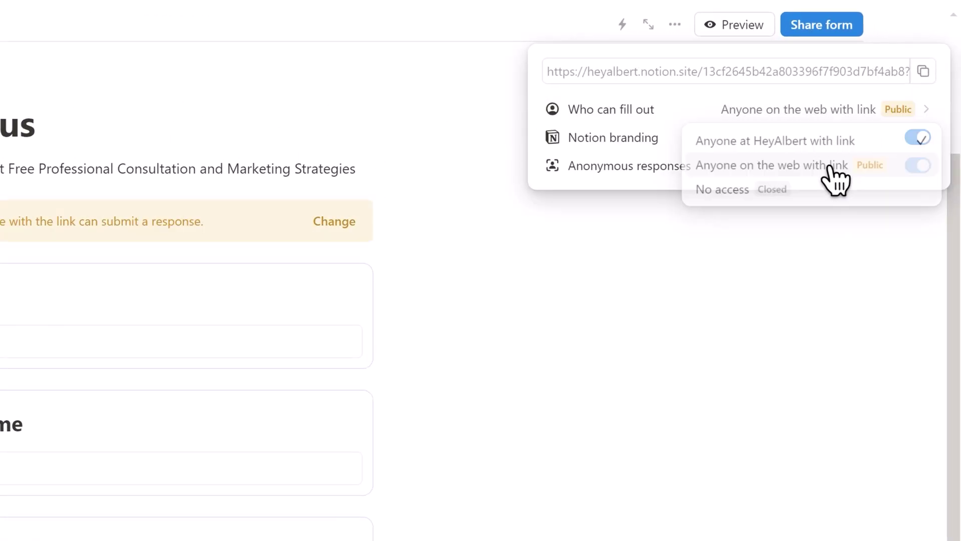
{"action": "left_click", "coordinate": [919, 138]}
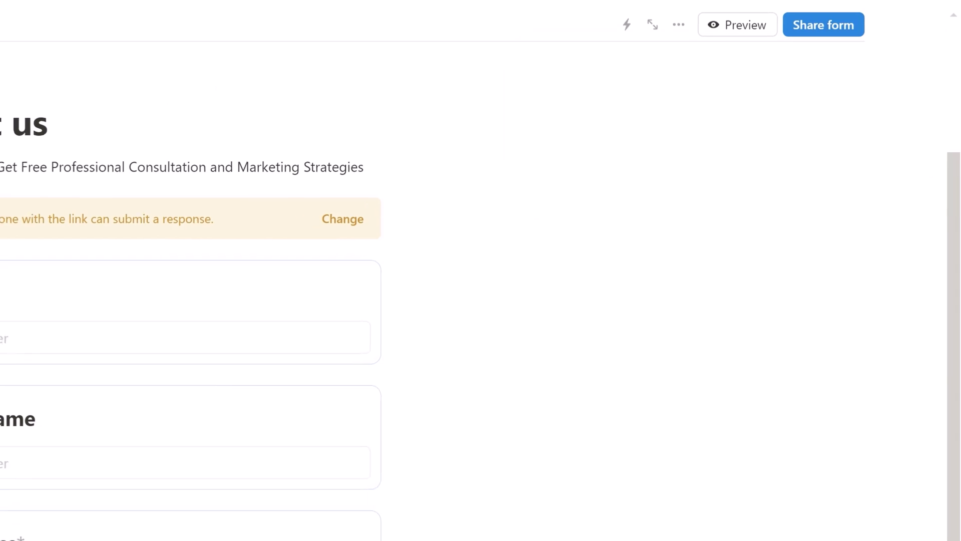
{"action": "left_click", "coordinate": [44, 11]}
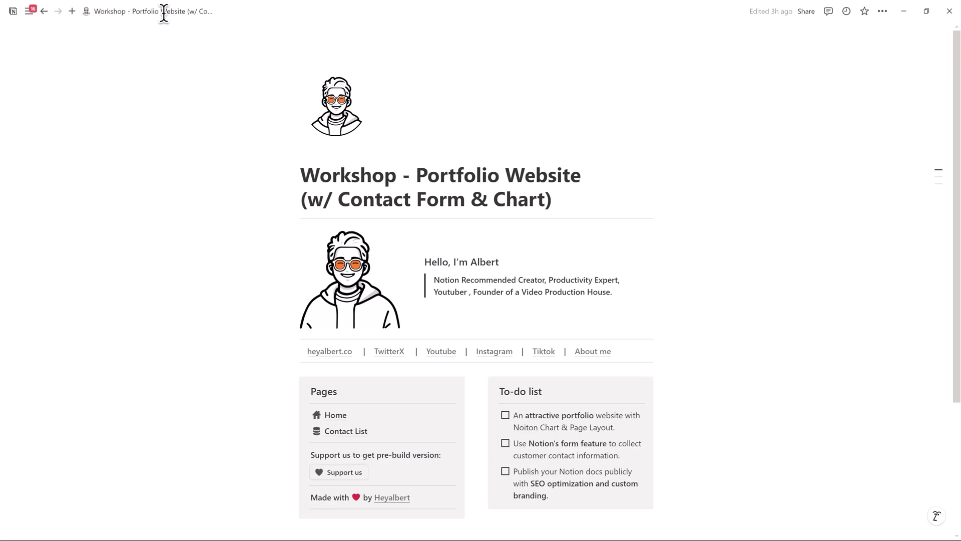
On Home, link the Contact us button to the Contact us form and click it to test
{"action": "left_click", "coordinate": [335, 415]}
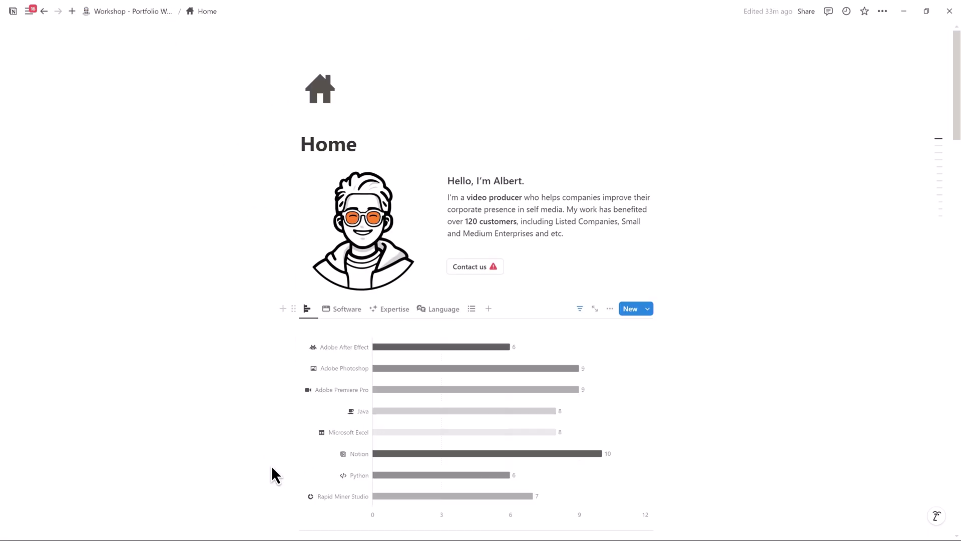
{"action": "left_click", "coordinate": [508, 266]}
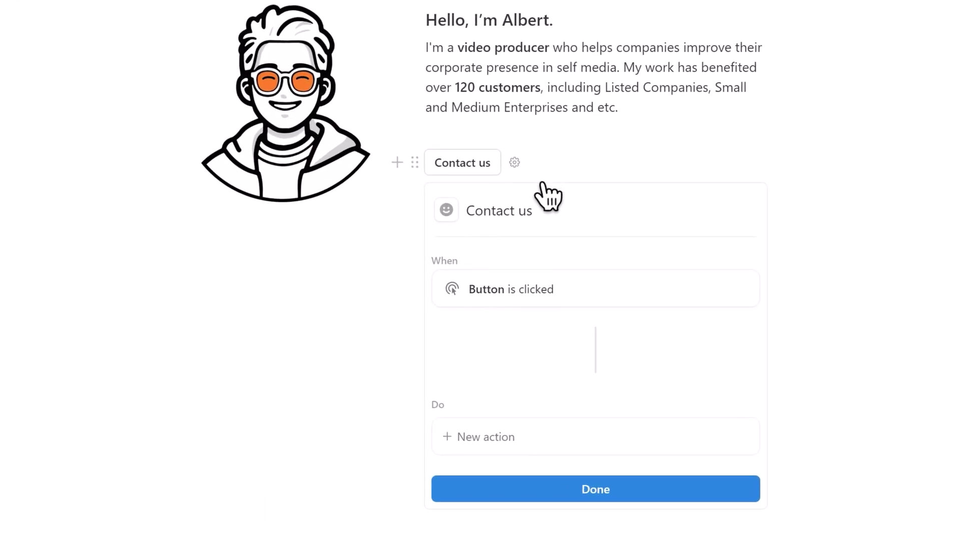
{"action": "left_click", "coordinate": [525, 451]}
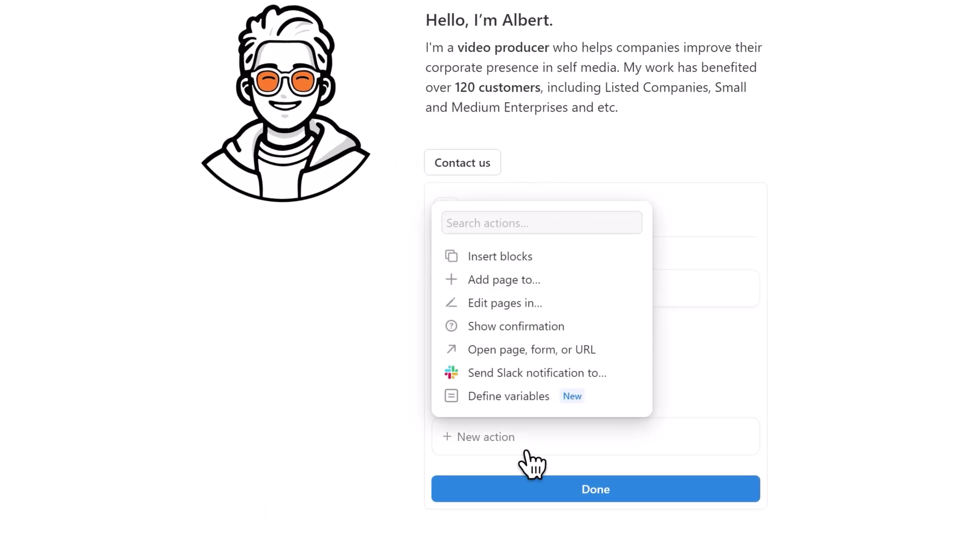
{"action": "left_click", "coordinate": [570, 351]}
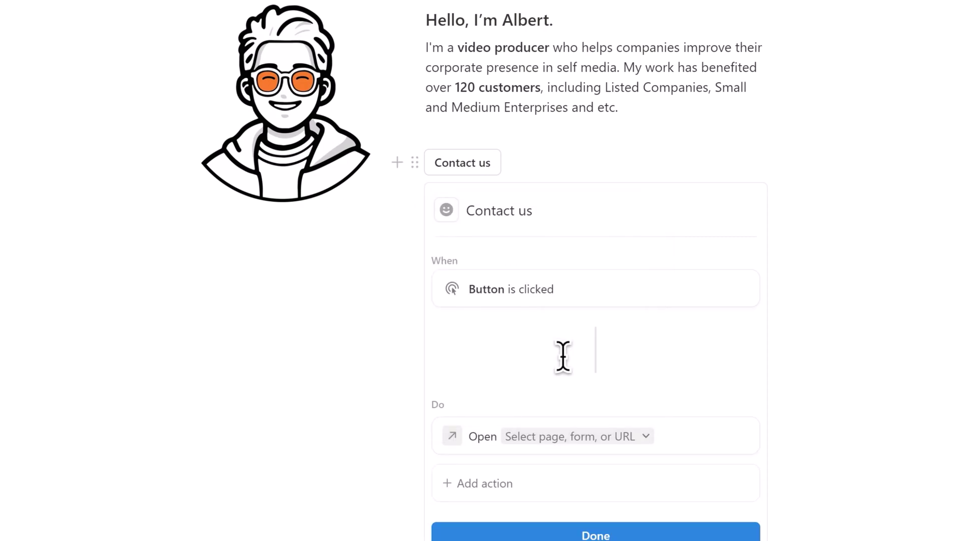
{"action": "left_click", "coordinate": [575, 436]}
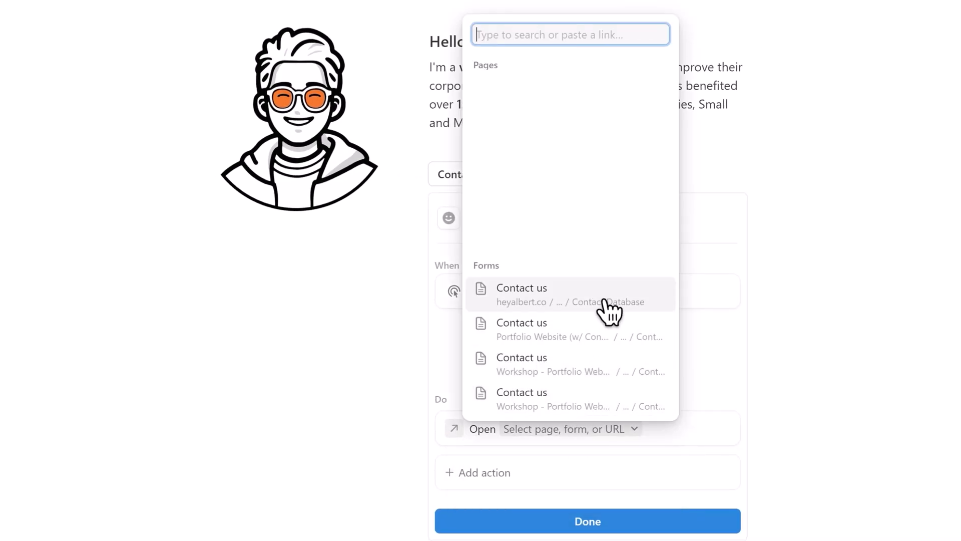
{"action": "left_click", "coordinate": [605, 300]}
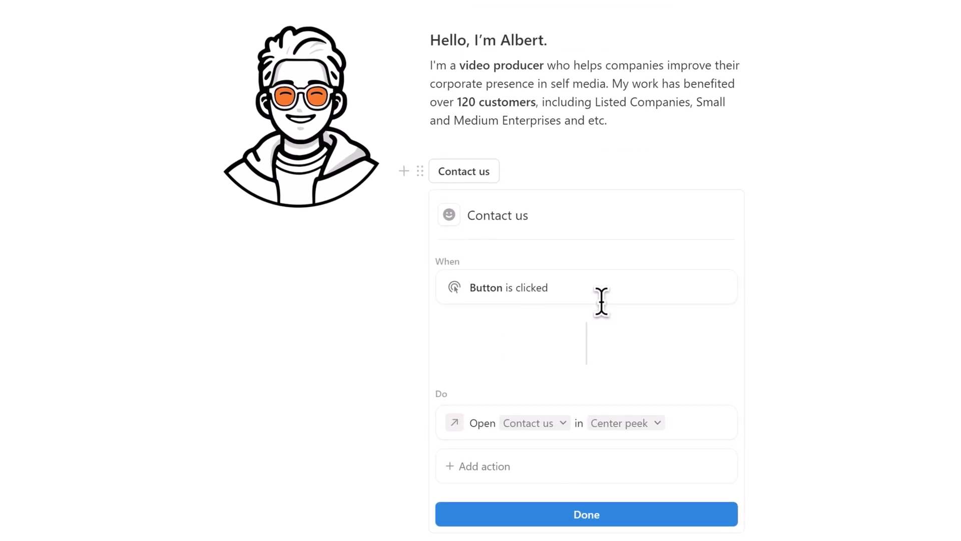
{"action": "left_click", "coordinate": [598, 498]}
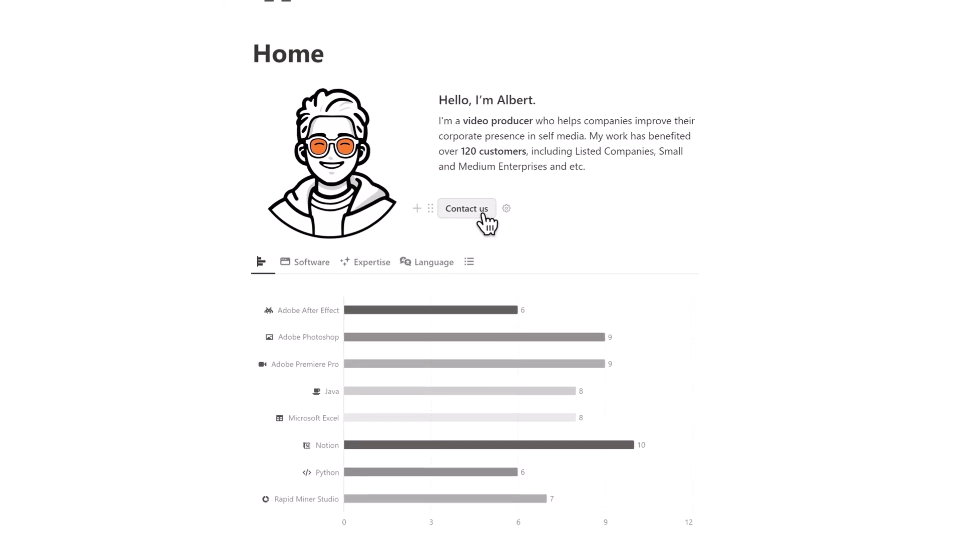
{"action": "left_click", "coordinate": [483, 217]}
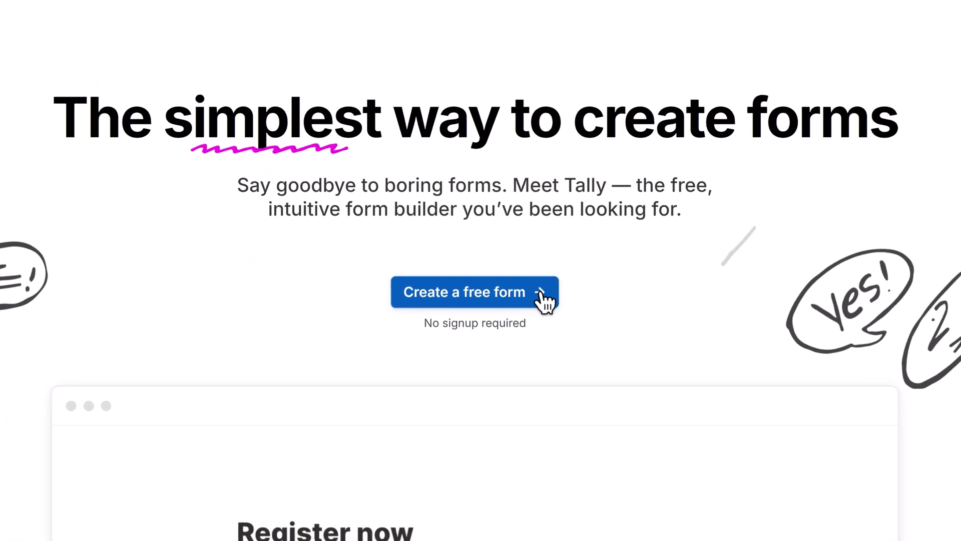
Submit a test entry in the contact form template with a US number, company type and Lorem ipsum message
{"action": "left_click", "coordinate": [543, 299]}
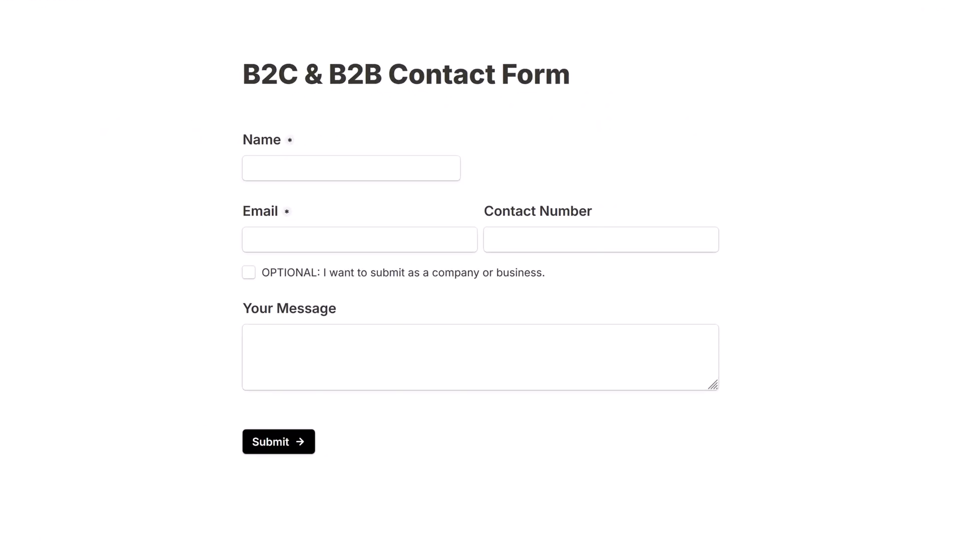
{"action": "left_click", "coordinate": [637, 244]}
{"action": "left_click", "coordinate": [682, 247]}
{"action": "type", "text": "1"}
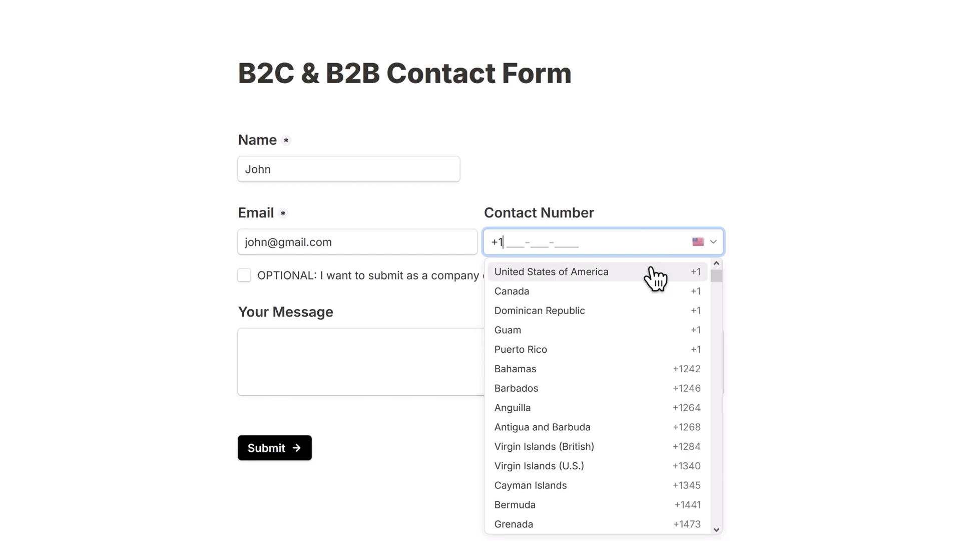
{"action": "left_click", "coordinate": [650, 269]}
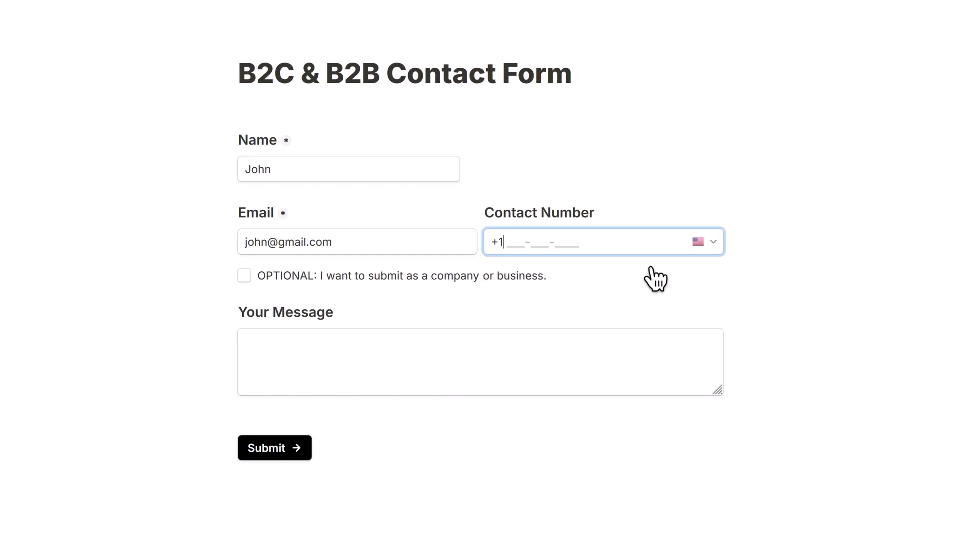
{"action": "left_click", "coordinate": [510, 276]}
{"action": "left_click", "coordinate": [656, 393]}
{"action": "type", "text": "Lorem ipsum dolor sit amet. Id minus facere sed nesciunt quibusdam aut nihil aliquam sed culpa temporibus eum sint dolore et nulla nihil. Eos veritatis sint eos impedit obcaecati qui neque accusantium id ullam tempora!"}
{"action": "left_click", "coordinate": [425, 375]}
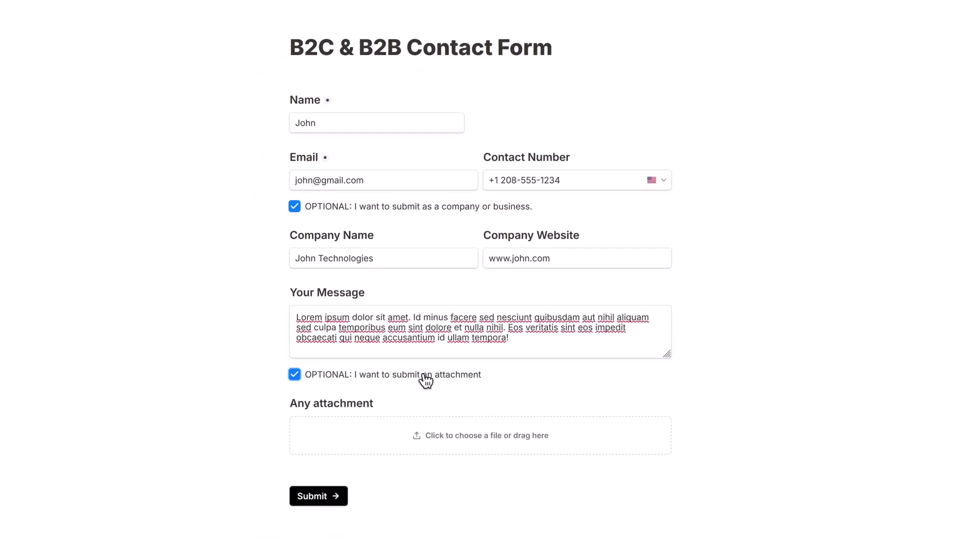
{"action": "left_click", "coordinate": [426, 376]}
{"action": "left_click", "coordinate": [338, 421]}
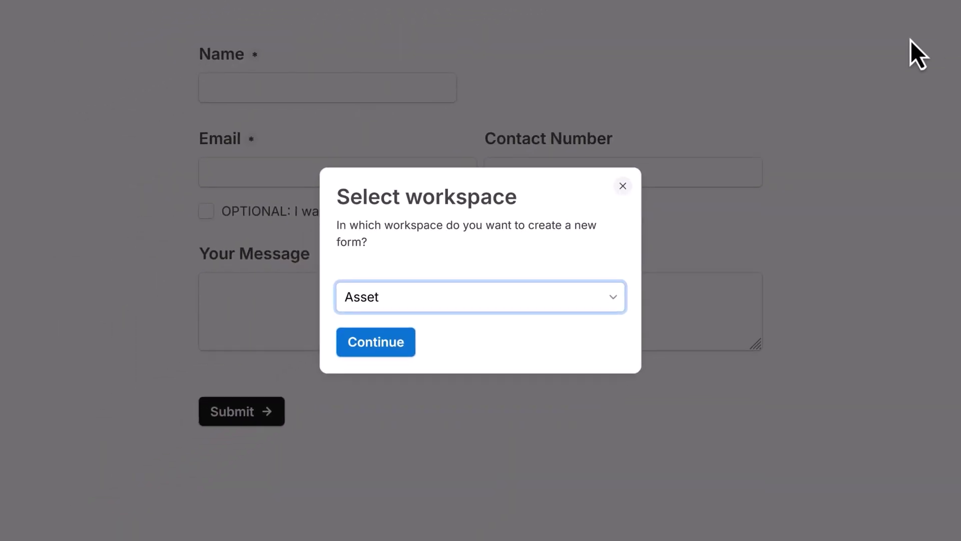
Create the B2C & B2B Contact Form from the template and show its Standard embed options
{"action": "left_click", "coordinate": [403, 345]}
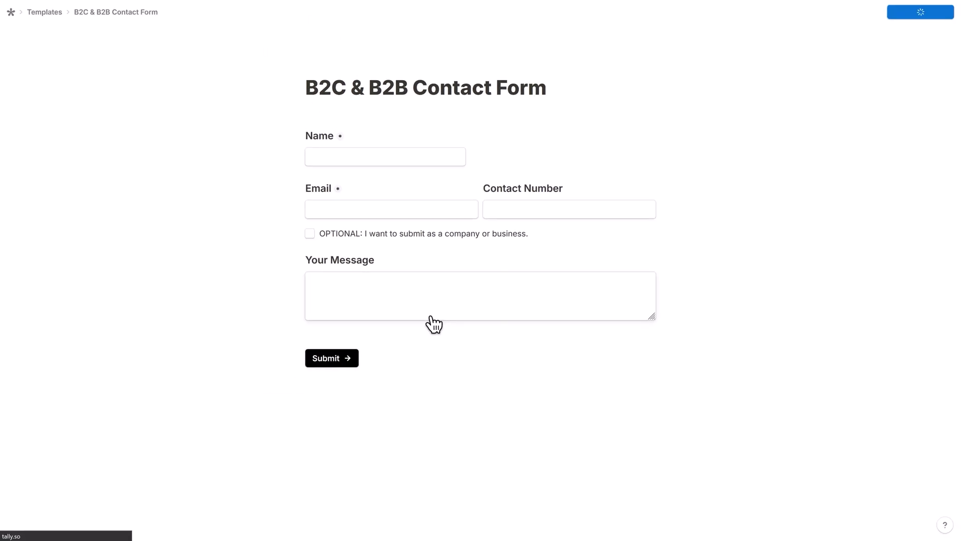
{"action": "left_click", "coordinate": [395, 118]}
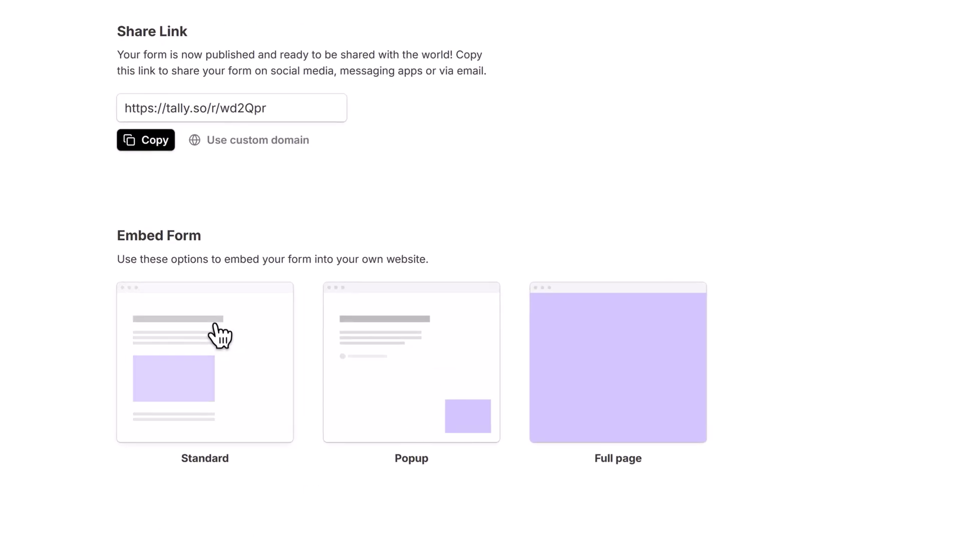
{"action": "left_click", "coordinate": [216, 333]}
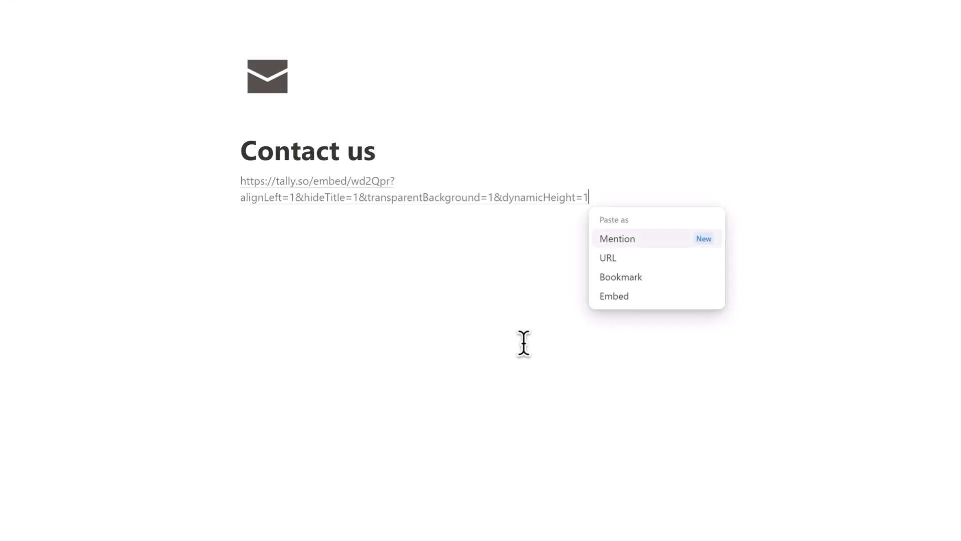
Paste the Tally link on Contact us as an Embed, then go back to Home
{"action": "left_click", "coordinate": [605, 296]}
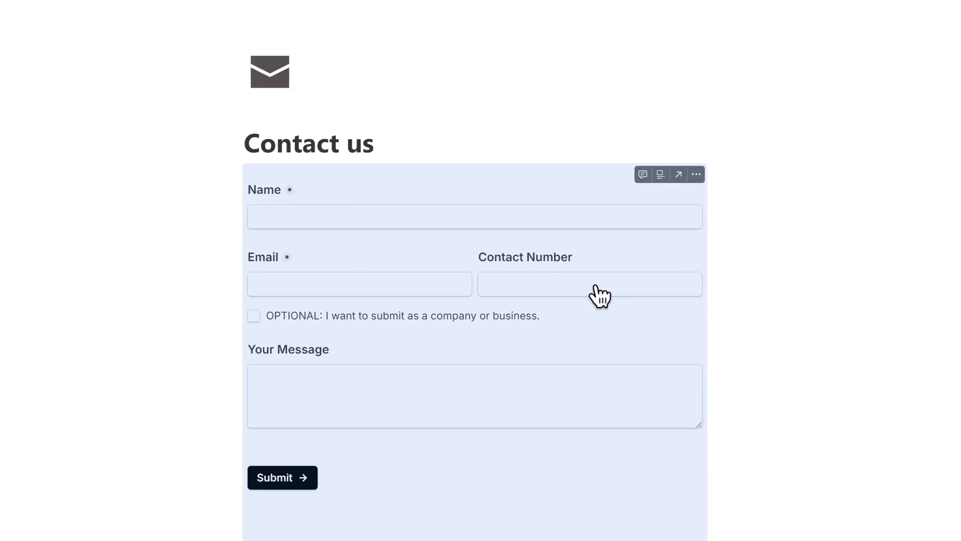
{"action": "key", "text": "ctrl+bracketleft"}
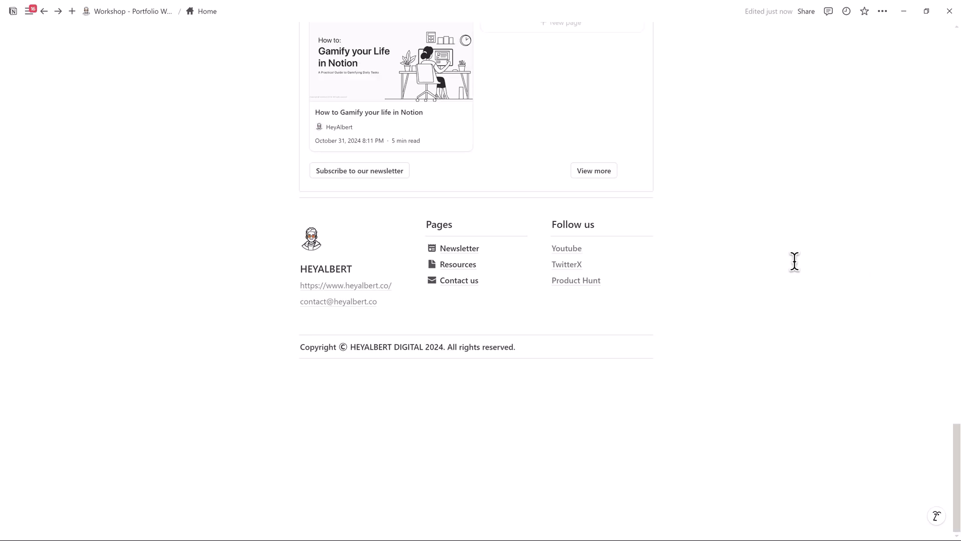
Insert a new button under Contact us whose action opens the Contact us page
{"action": "scroll", "coordinate": [793, 261], "scroll_direction": "up", "scroll_amount": 10}
{"action": "scroll", "coordinate": [793, 261], "scroll_direction": "up", "scroll_amount": 15}
{"action": "left_click", "coordinate": [581, 286]}
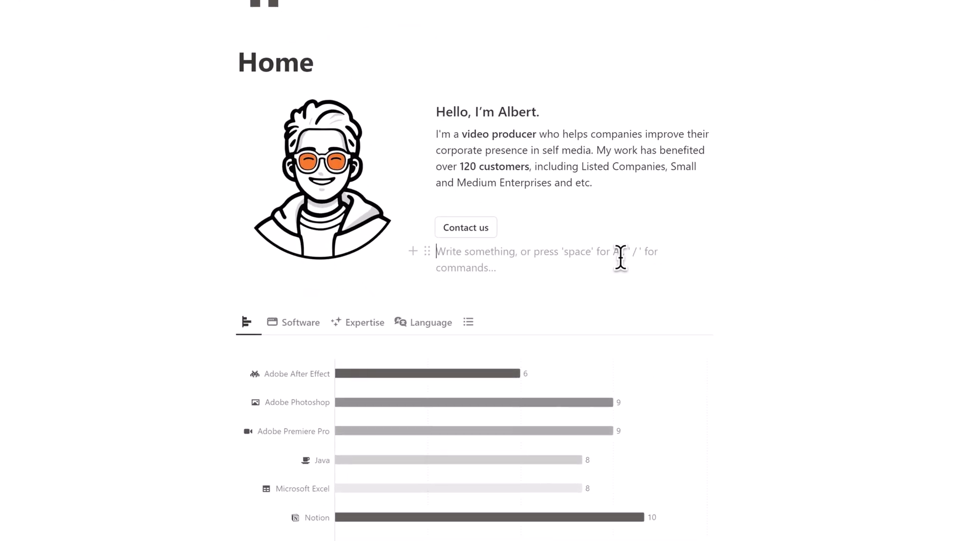
{"action": "type", "text": "/but"}
{"action": "key", "text": "Return"}
{"action": "type", "text": "Contact us (Tally Form)"}
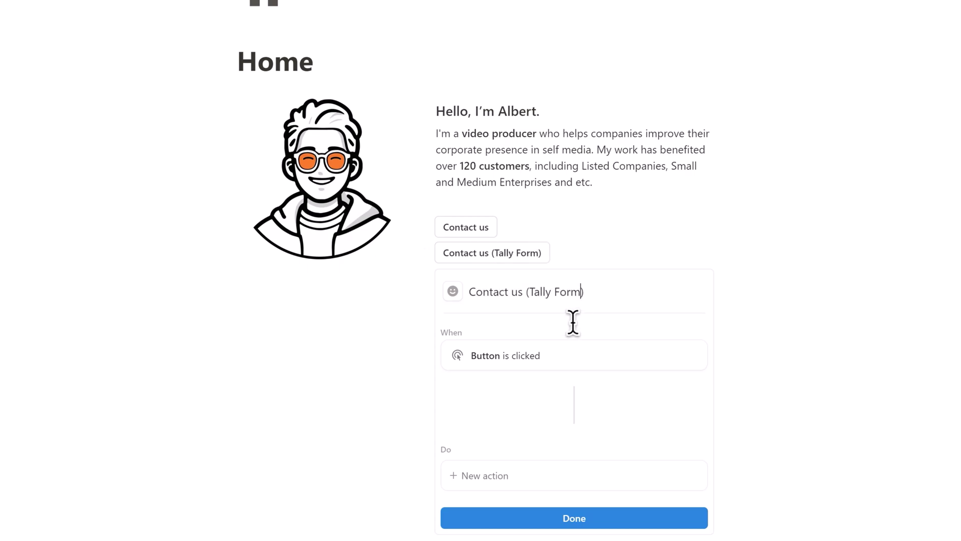
{"action": "left_click", "coordinate": [501, 483]}
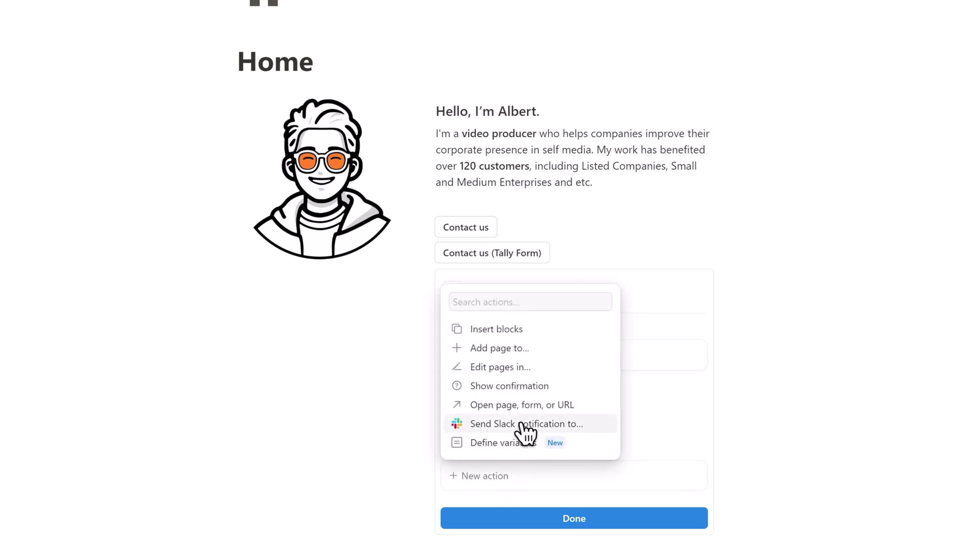
{"action": "left_click", "coordinate": [525, 403]}
{"action": "left_click", "coordinate": [530, 473]}
{"action": "type", "text": "contact us"}
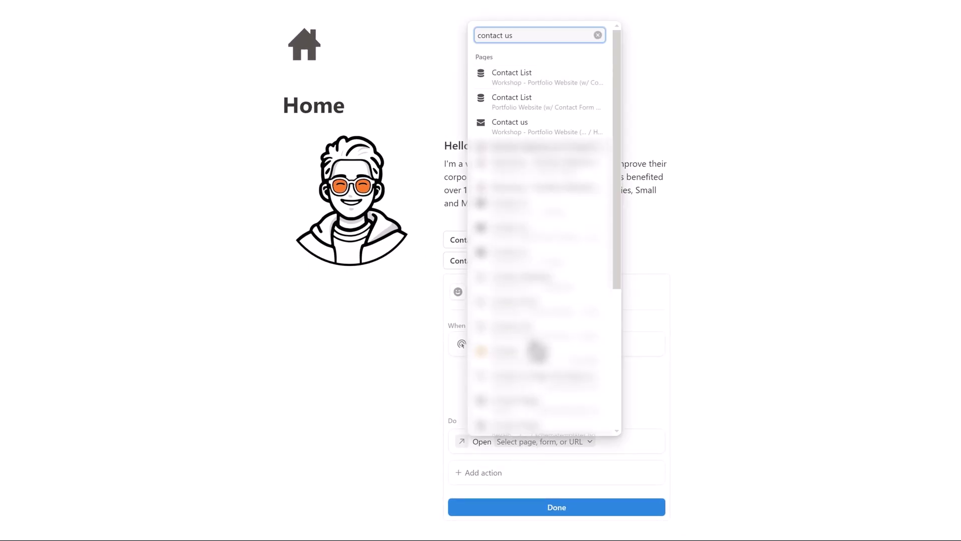
{"action": "left_click", "coordinate": [556, 130]}
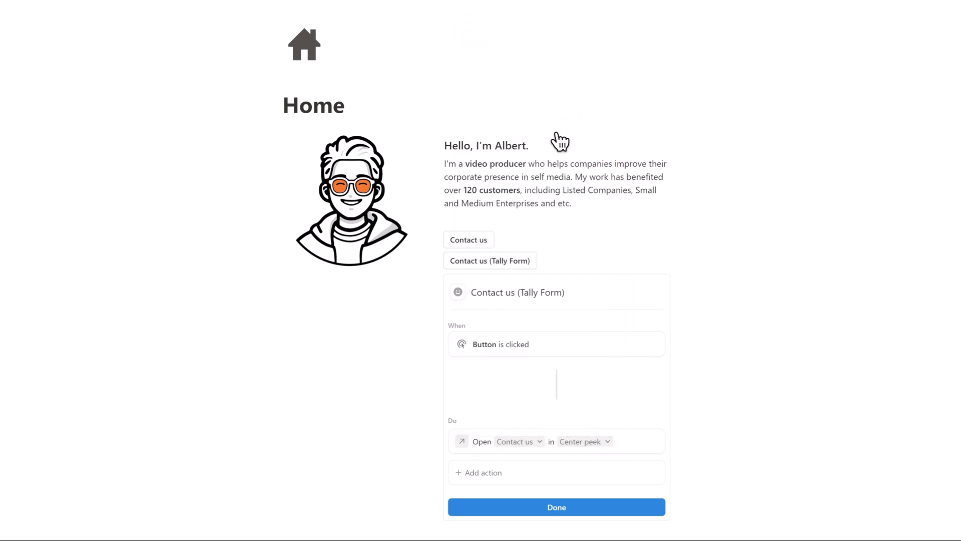
{"action": "left_click", "coordinate": [525, 516]}
Test the Contact us button's peek, close it, then try the new Tally form button
{"action": "left_click", "coordinate": [472, 245]}
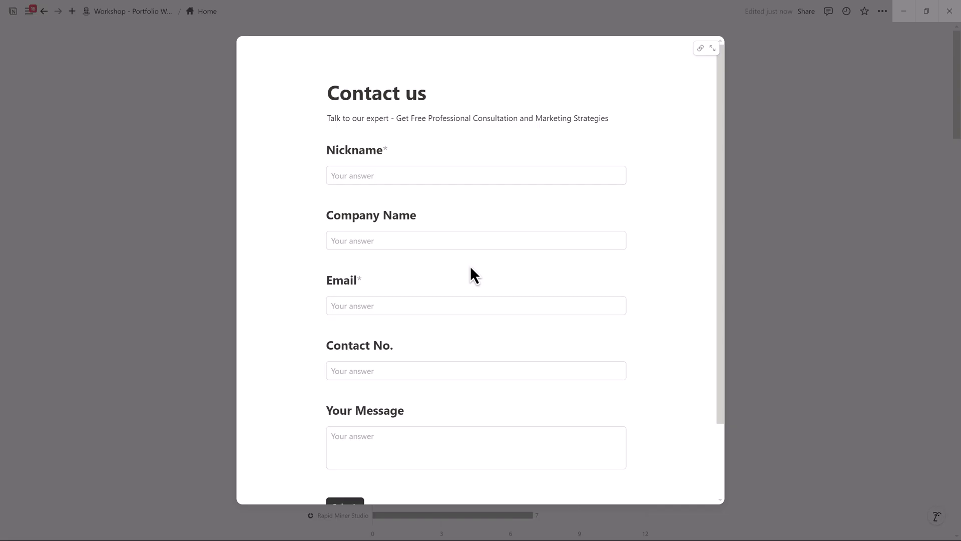
{"action": "left_click", "coordinate": [819, 282]}
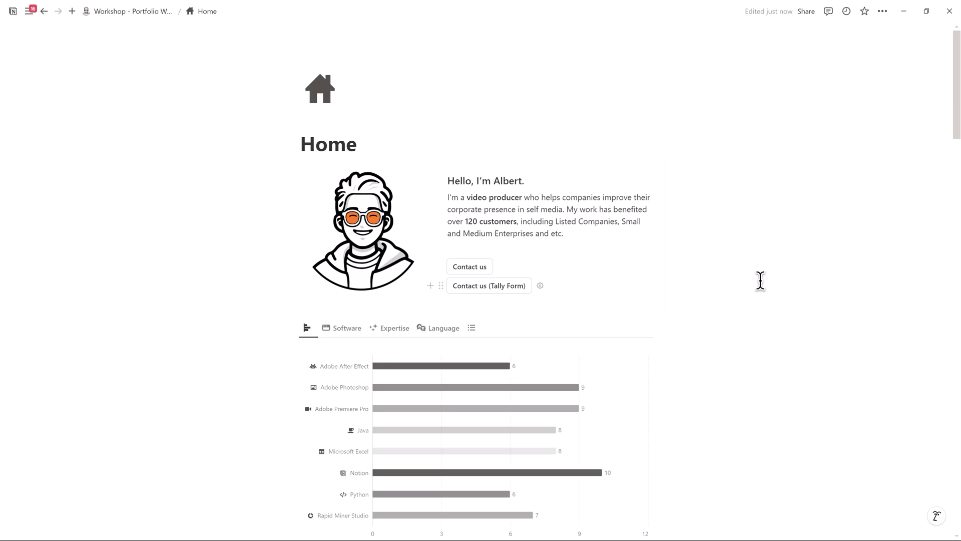
{"action": "left_click", "coordinate": [510, 295]}
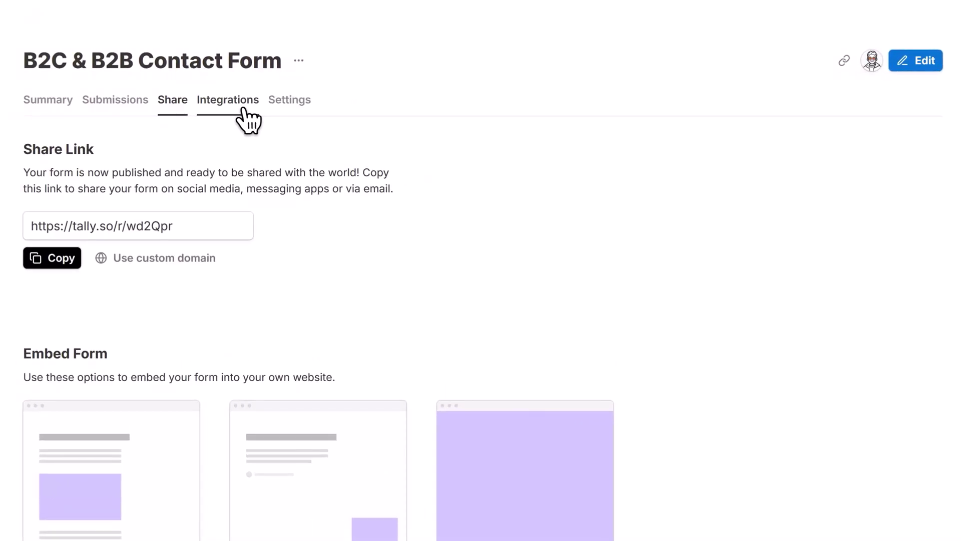
Add a Notion integration to the form, signing in and linking mapped fields to the Contact Form database
{"action": "left_click", "coordinate": [245, 119]}
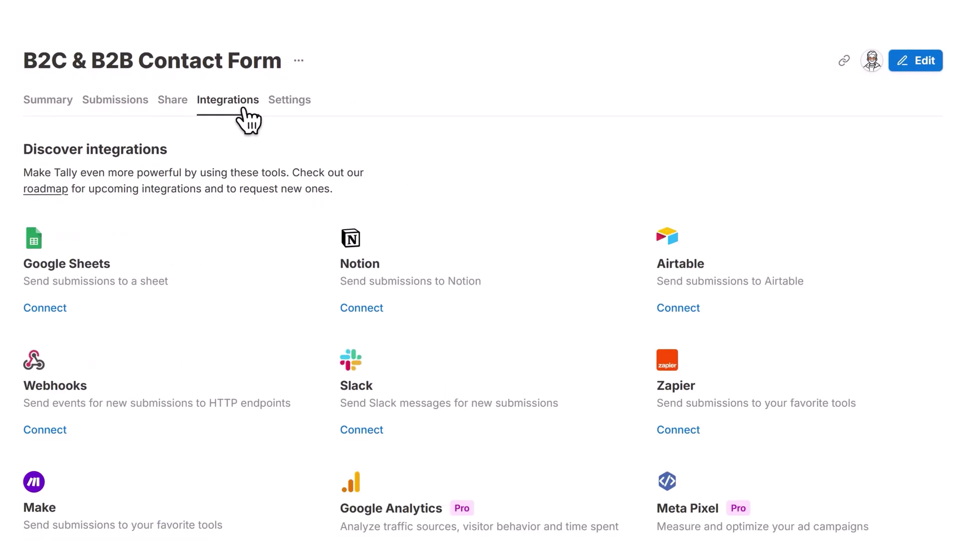
{"action": "left_click", "coordinate": [364, 307]}
{"action": "left_click", "coordinate": [494, 311]}
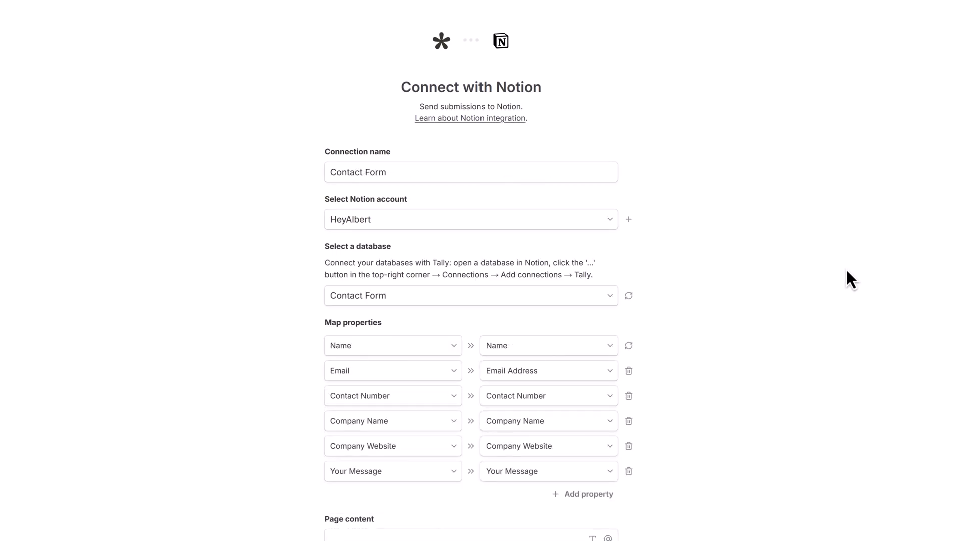
{"action": "scroll", "coordinate": [847, 271], "scroll_direction": "down", "scroll_amount": 5}
{"action": "left_click", "coordinate": [520, 502]}
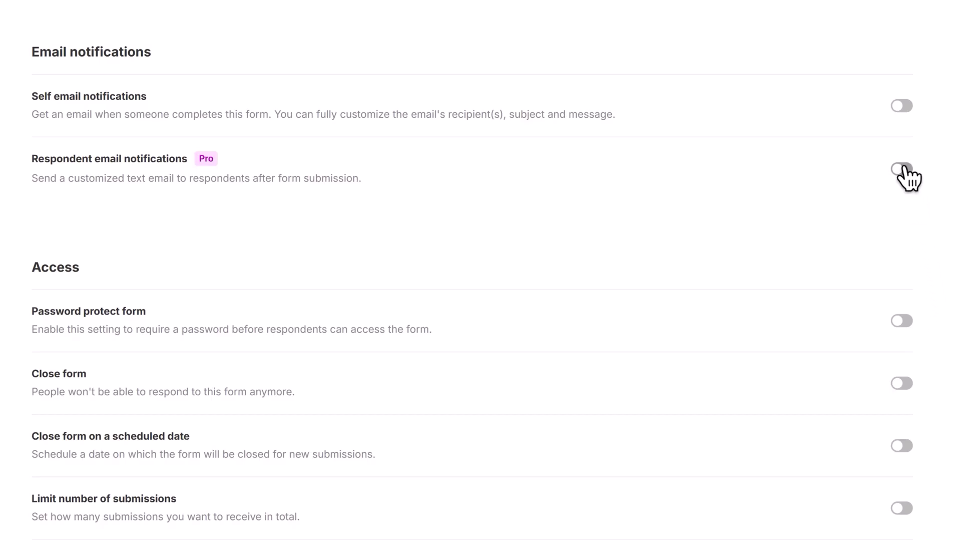
Turn on respondent email notifications and paste the prepared custom CSS rules
{"action": "left_click", "coordinate": [903, 170]}
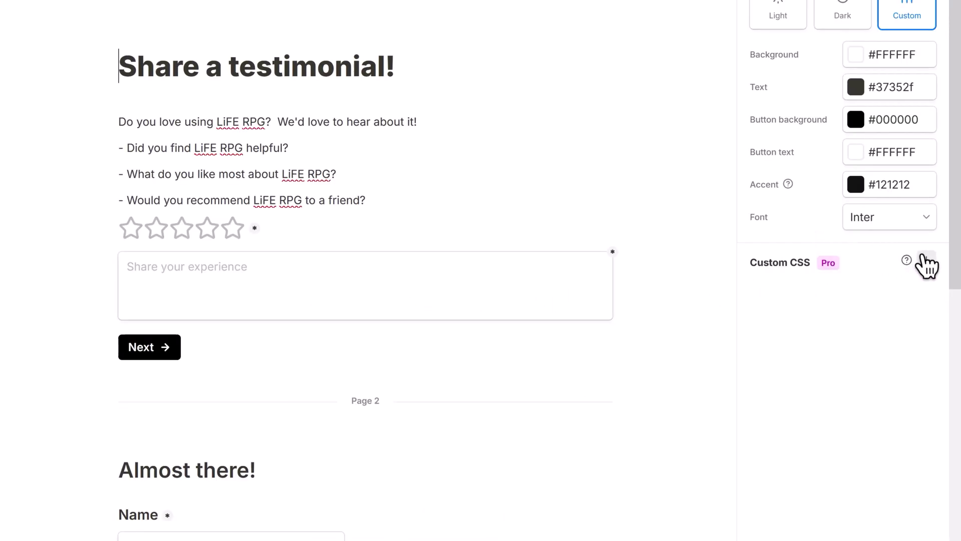
{"action": "left_click", "coordinate": [927, 261]}
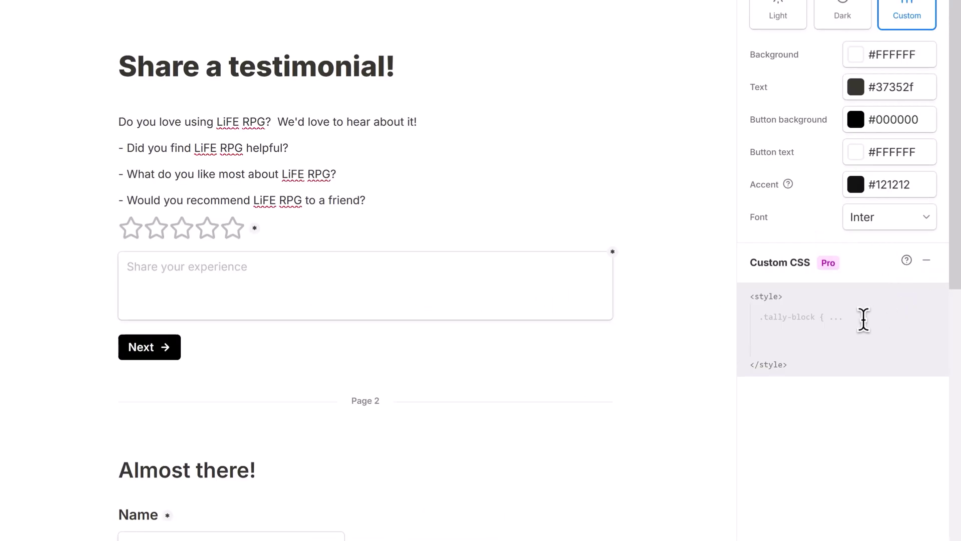
{"action": "left_click", "coordinate": [864, 320]}
{"action": "key", "text": "ctrl+v"}
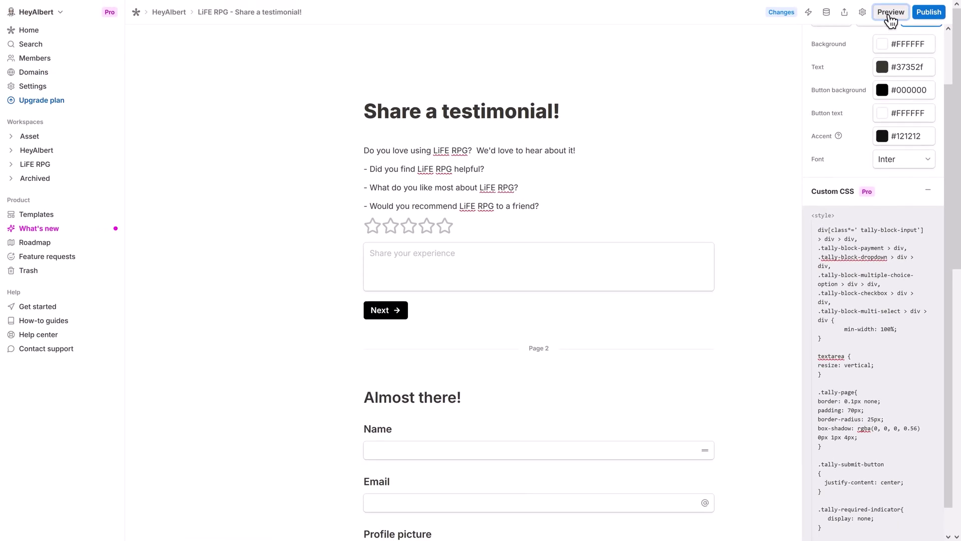
Preview the payment form and apply discount code PRESET20 before entering card details
{"action": "left_click", "coordinate": [890, 14]}
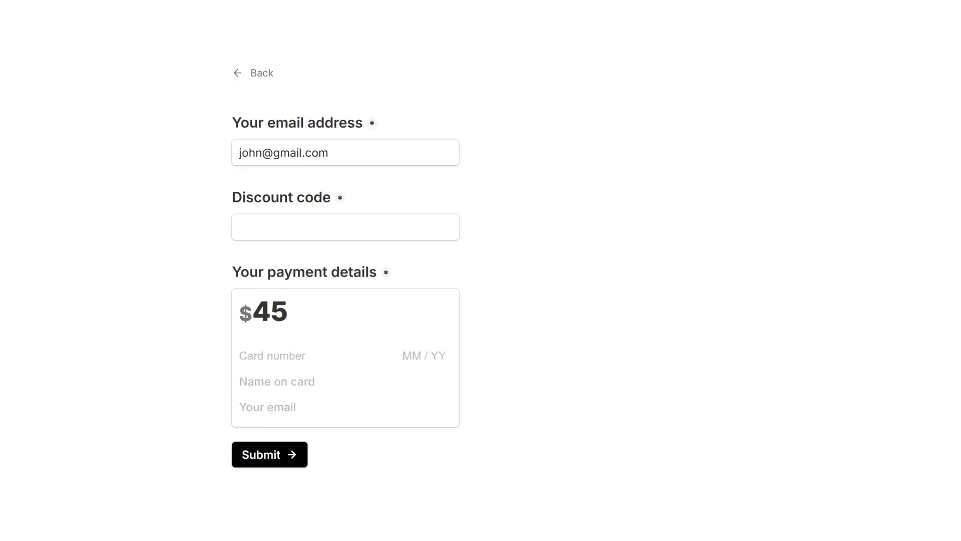
{"action": "left_click", "coordinate": [351, 227]}
{"action": "type", "text": "PRESET20"}
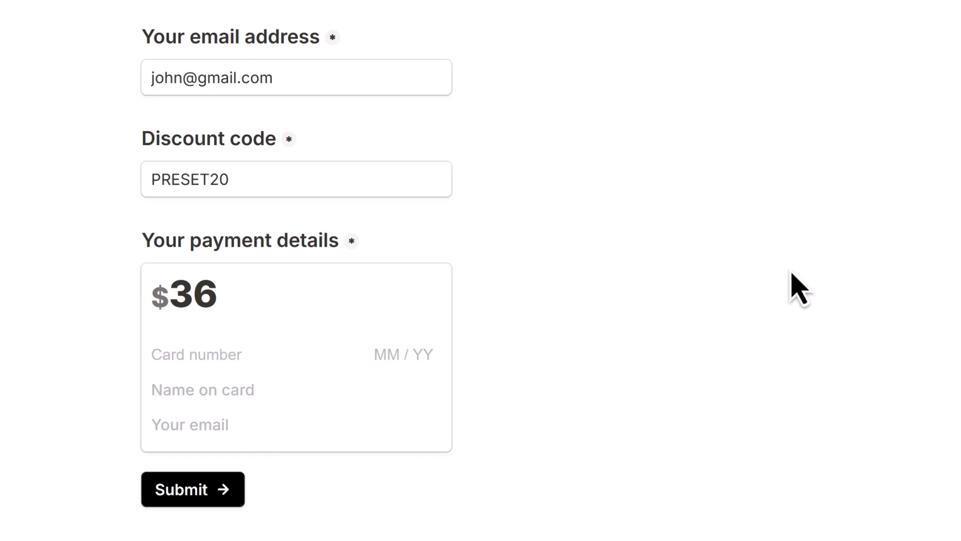
{"action": "left_click", "coordinate": [252, 350]}
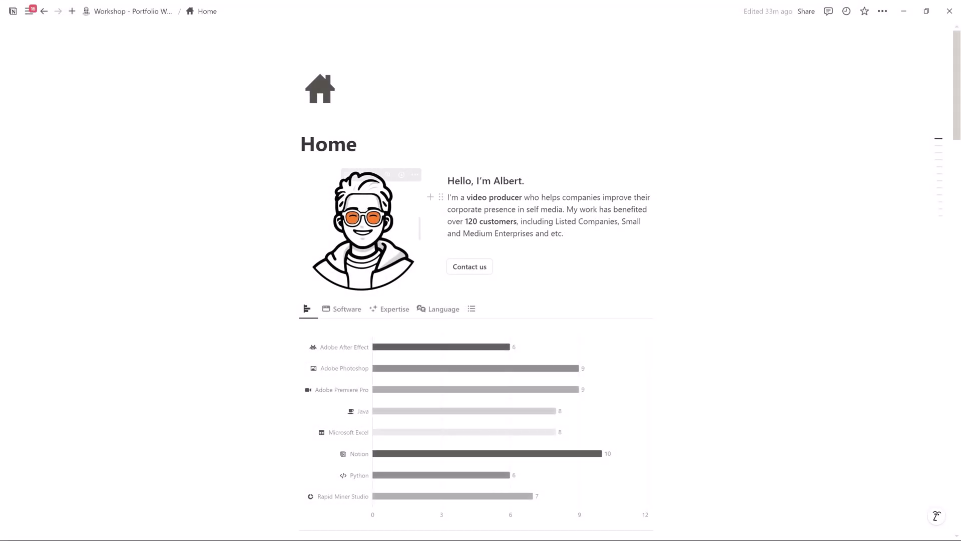
Dock the sidebar and go to the Sites section of workspace settings
{"action": "left_click", "coordinate": [29, 12]}
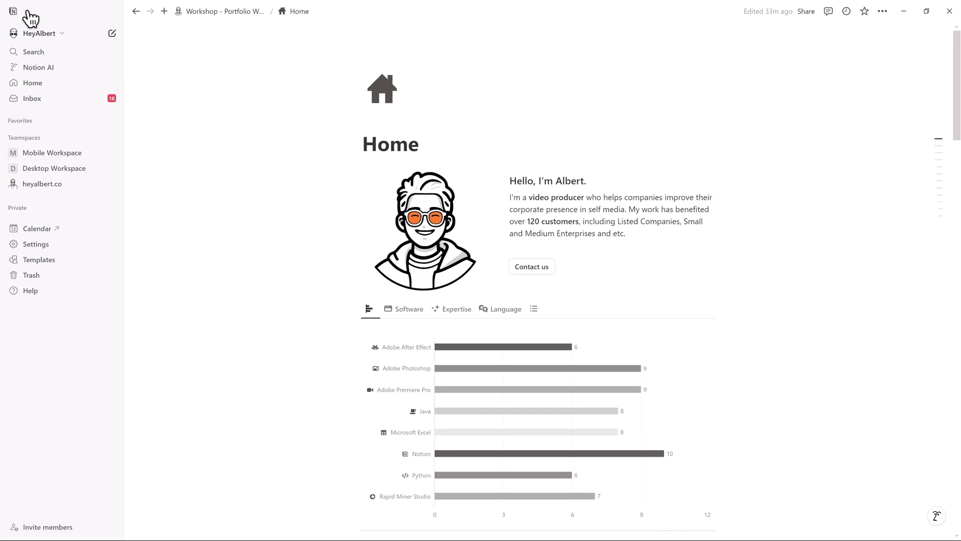
{"action": "left_click", "coordinate": [47, 253]}
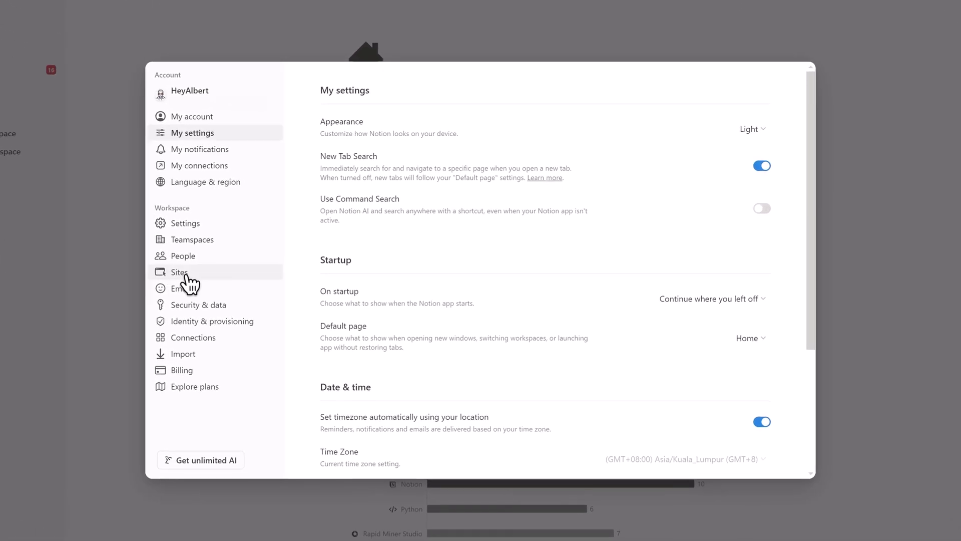
{"action": "left_click", "coordinate": [228, 274]}
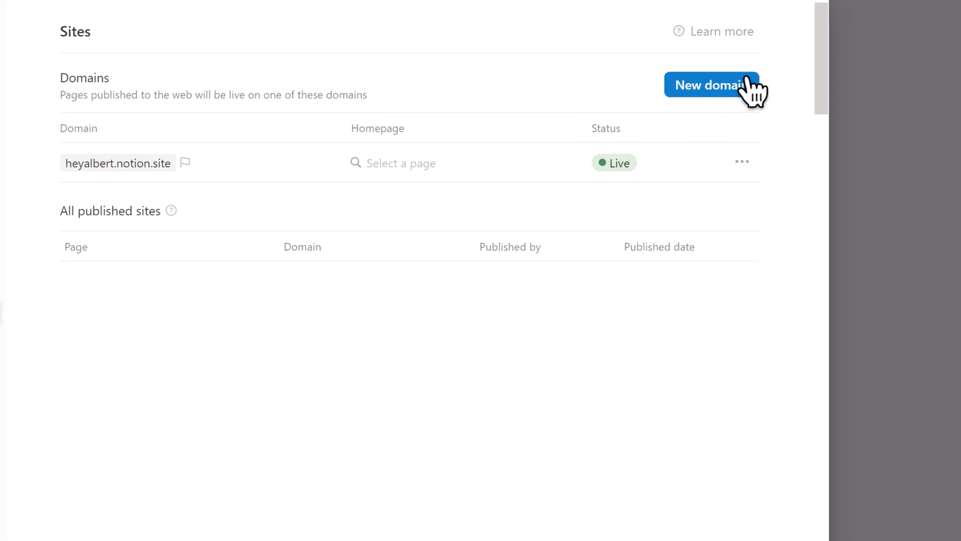
Create the heyalbert-portfolio.notion.site domain and dismiss the confirmation
{"action": "left_click", "coordinate": [747, 84]}
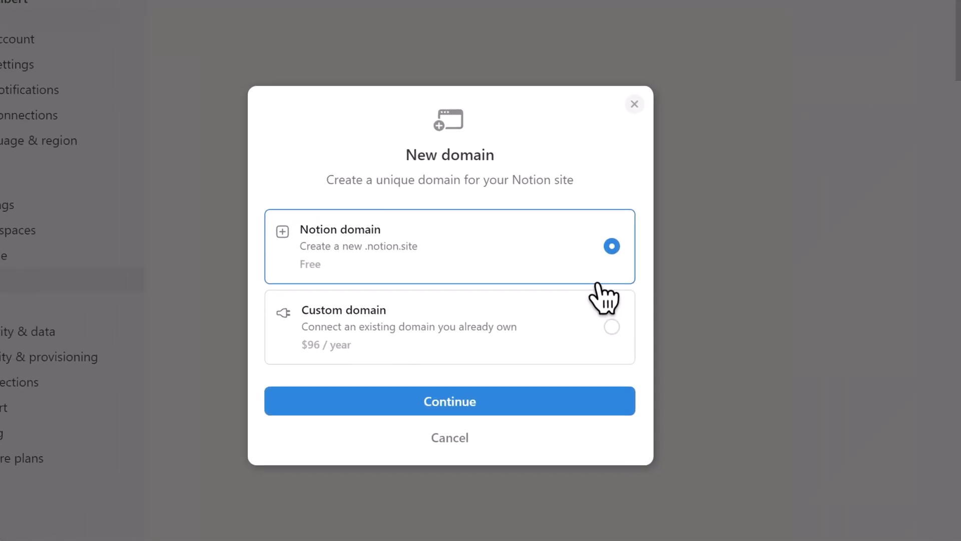
{"action": "left_click", "coordinate": [481, 396]}
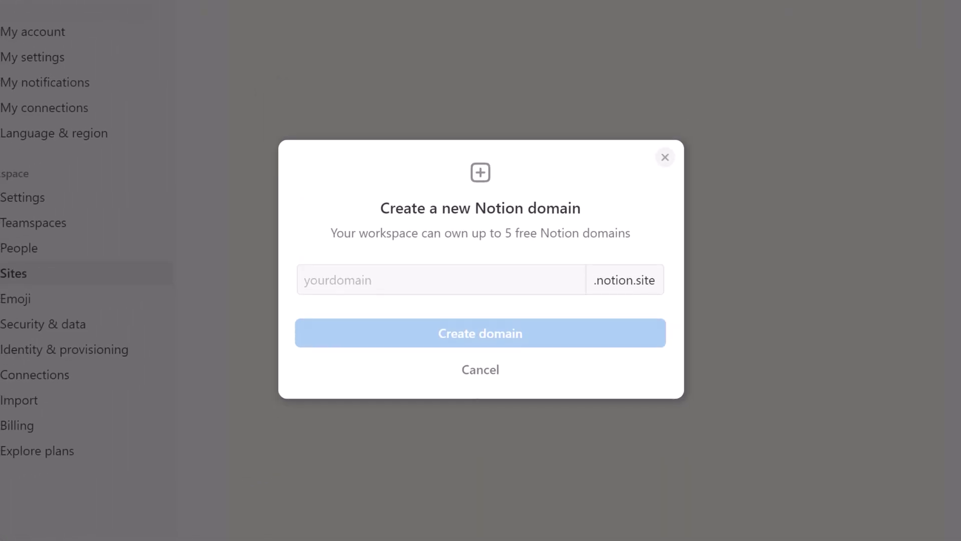
{"action": "left_click", "coordinate": [498, 275]}
{"action": "type", "text": "heyalbert-portfolio"}
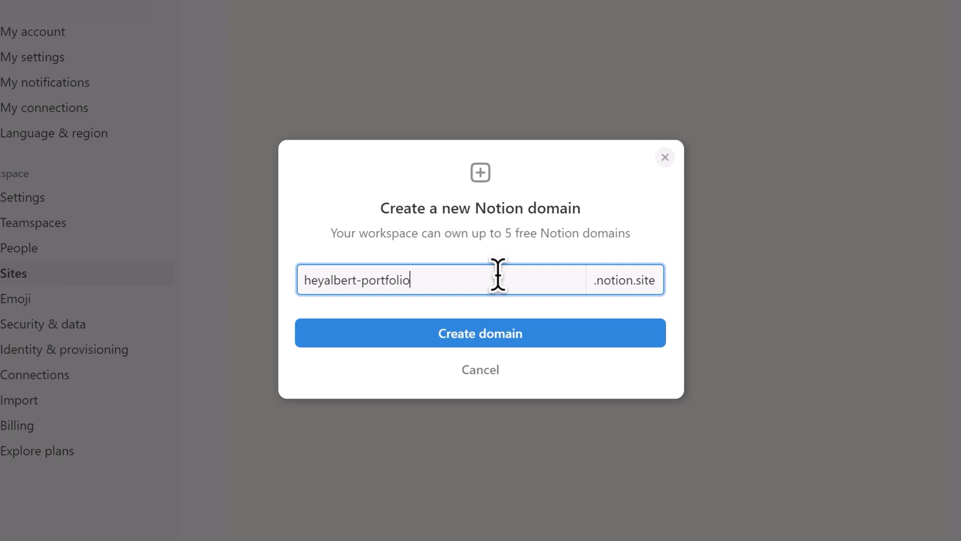
{"action": "left_click", "coordinate": [493, 331]}
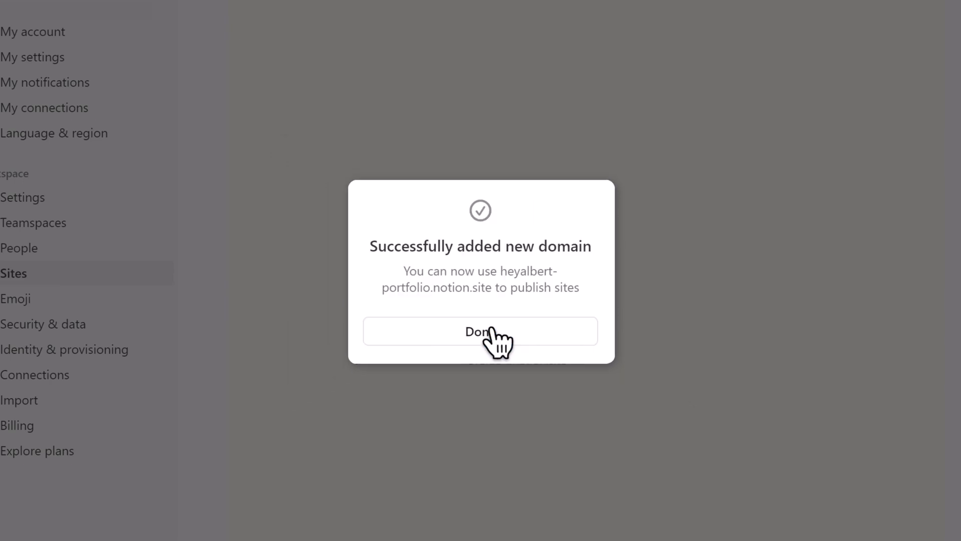
{"action": "left_click", "coordinate": [488, 331]}
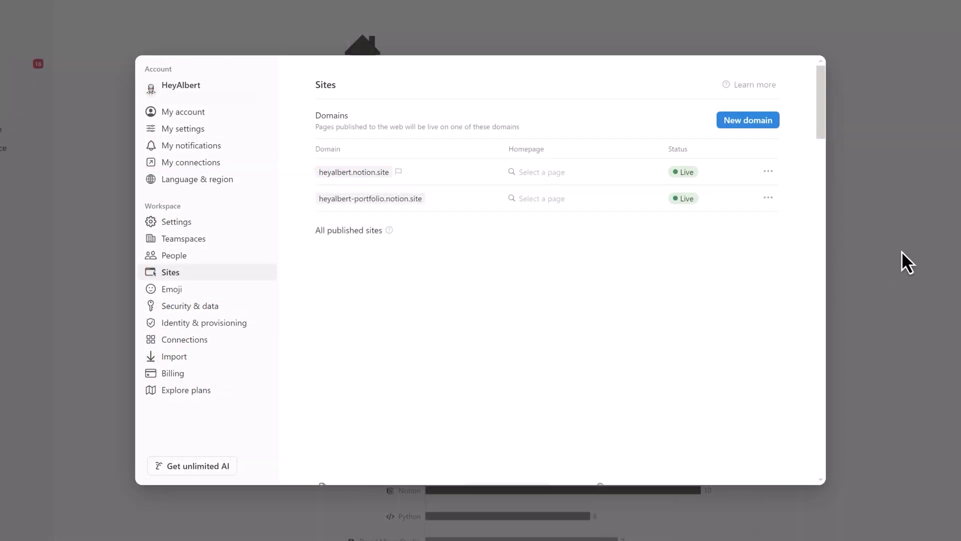
Publish the Home page to the web under heyalbert-portfolio.notion.site
{"action": "left_click", "coordinate": [903, 253]}
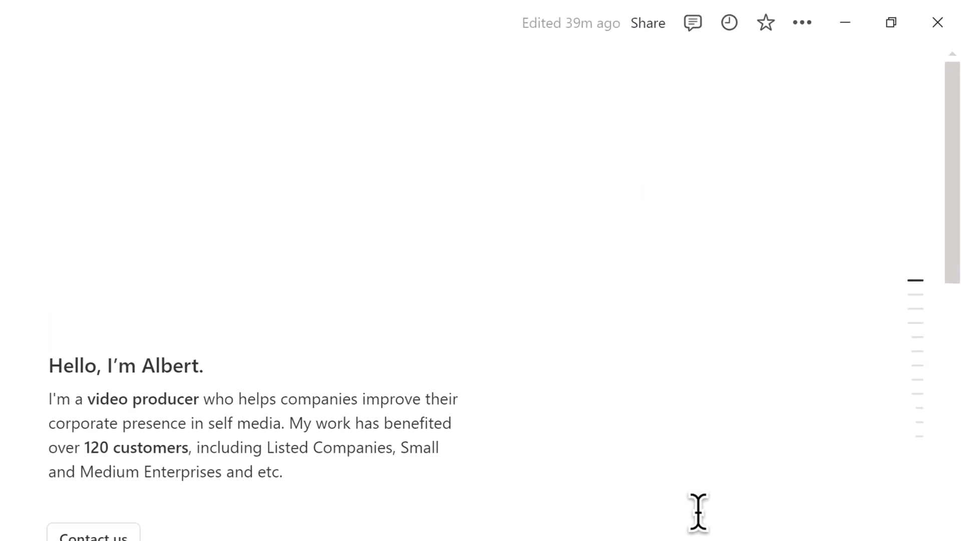
{"action": "left_click", "coordinate": [563, 36]}
{"action": "left_click", "coordinate": [586, 53]}
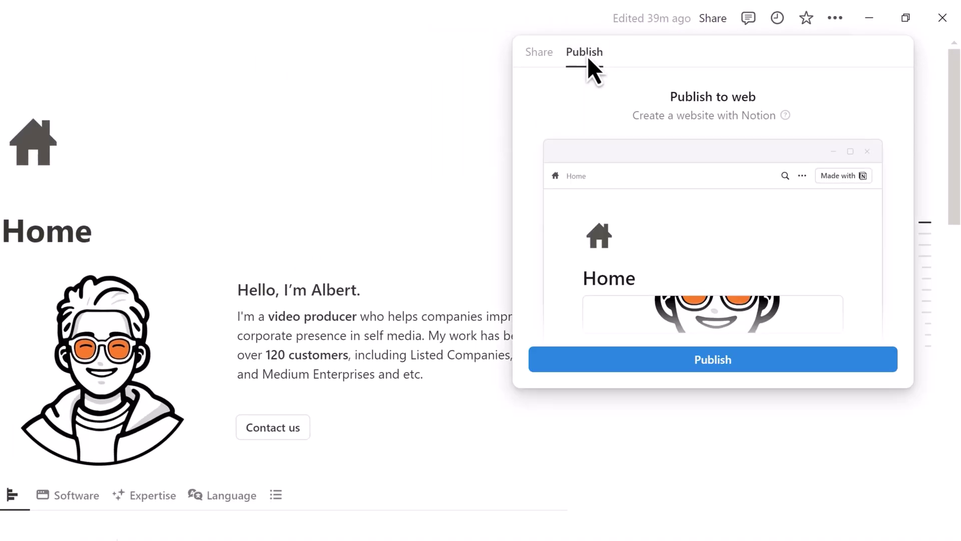
{"action": "left_click", "coordinate": [611, 359]}
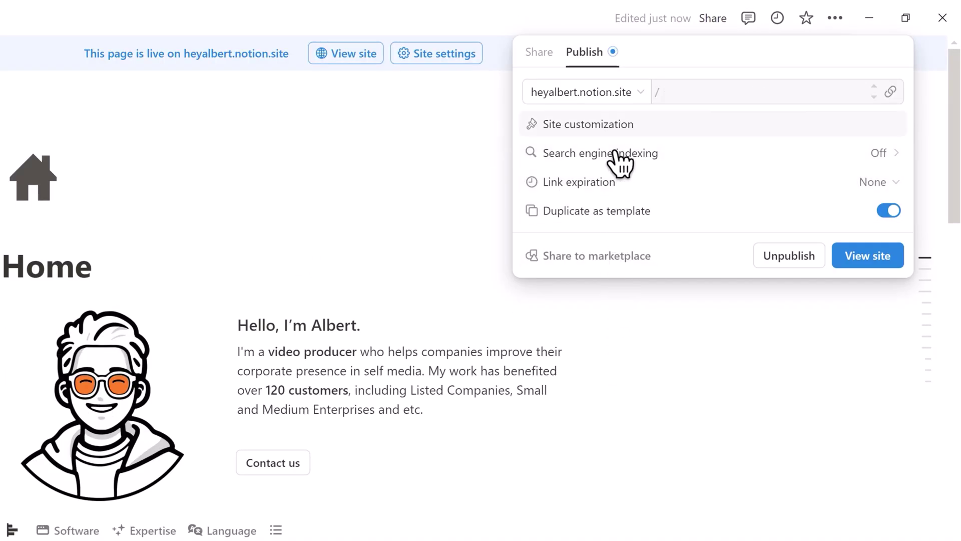
{"action": "left_click", "coordinate": [620, 99]}
{"action": "left_click", "coordinate": [595, 151]}
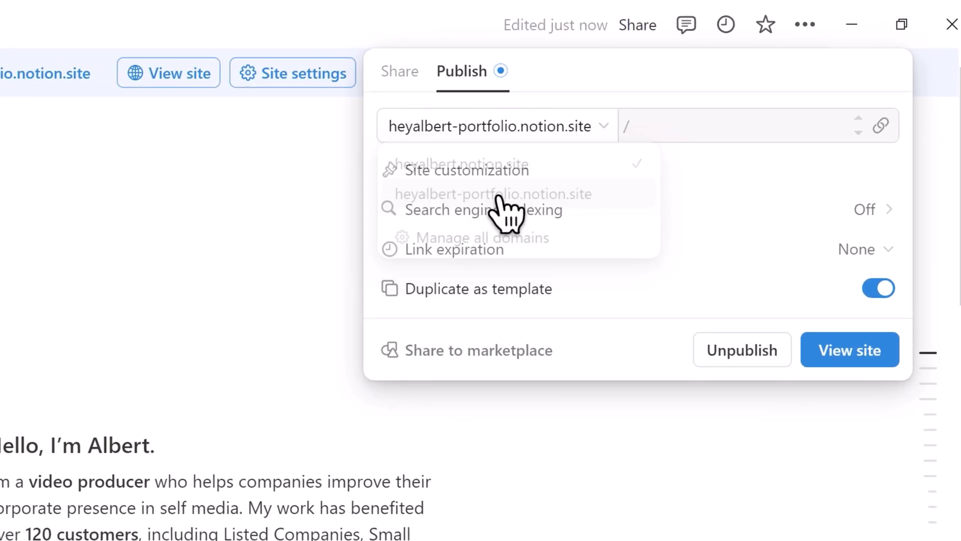
Enable and save search engine indexing, then bring up site customization
{"action": "left_click", "coordinate": [510, 224]}
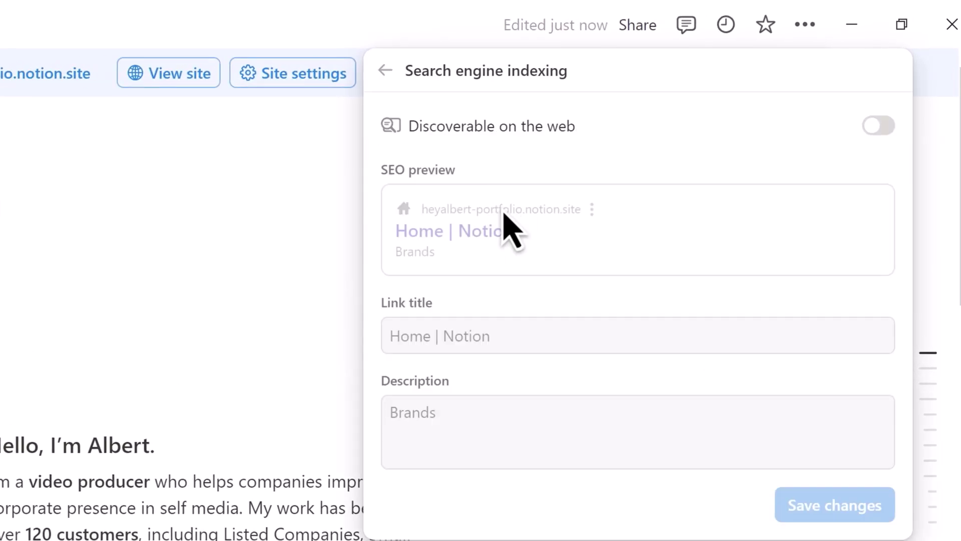
{"action": "left_click", "coordinate": [877, 131]}
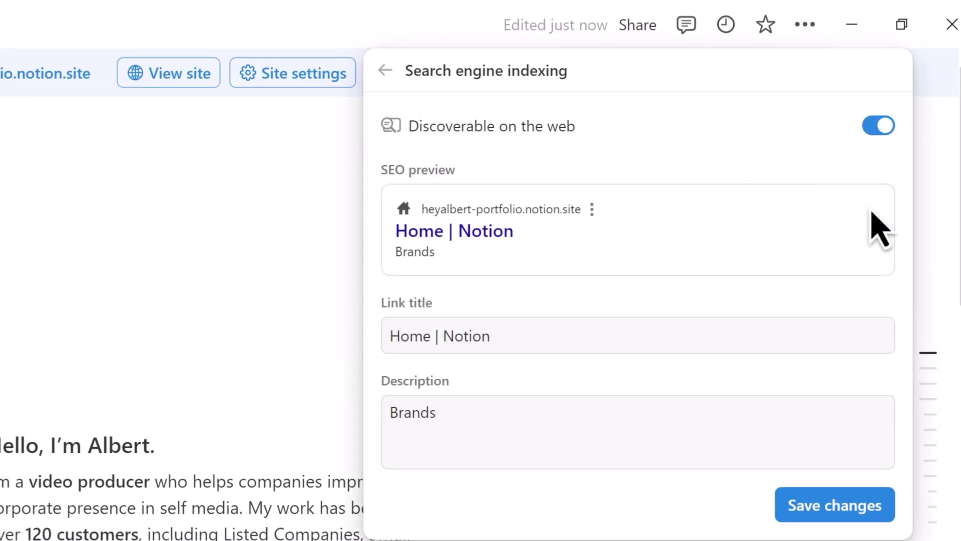
{"action": "left_click", "coordinate": [855, 512]}
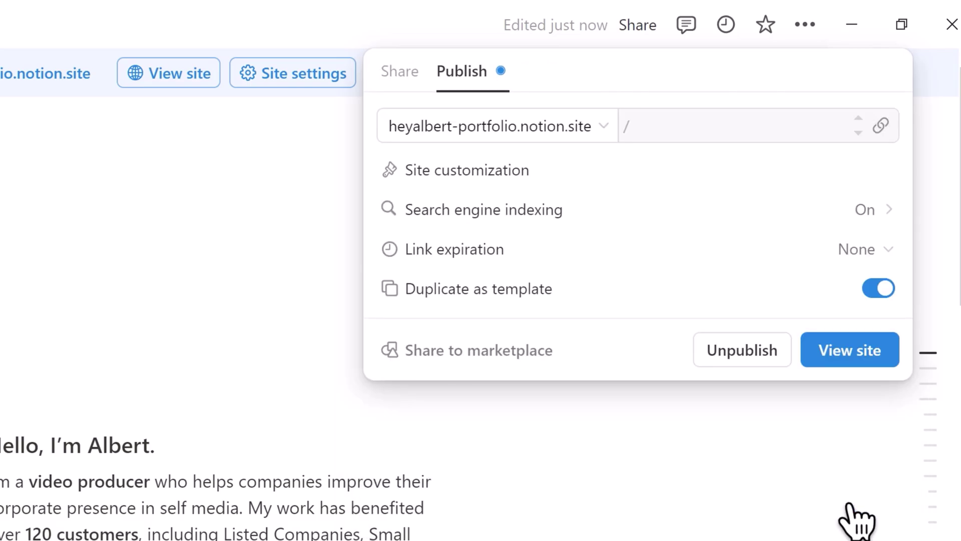
{"action": "left_click", "coordinate": [591, 175]}
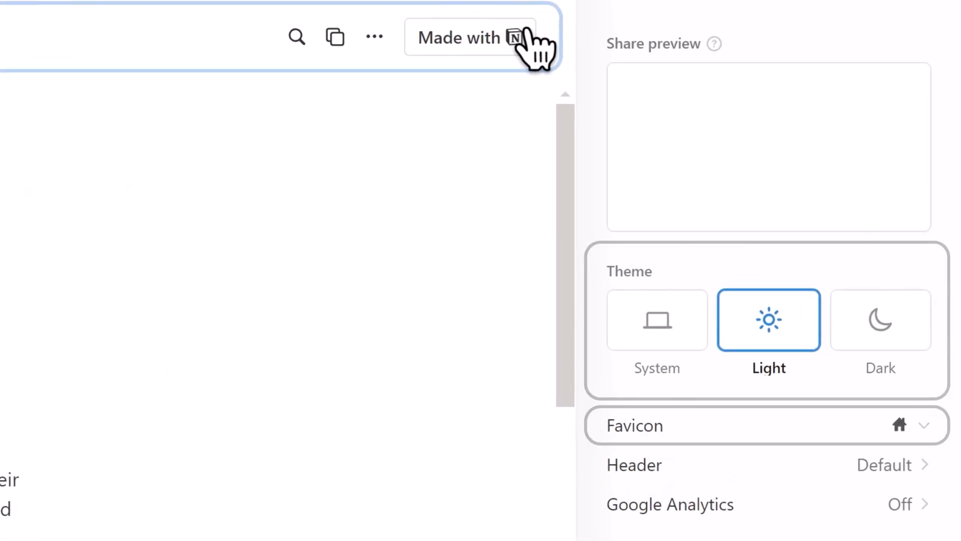
Turn off Duplicate as template and add Resources, Newsletter and Contact us to the header
{"action": "left_click", "coordinate": [880, 468]}
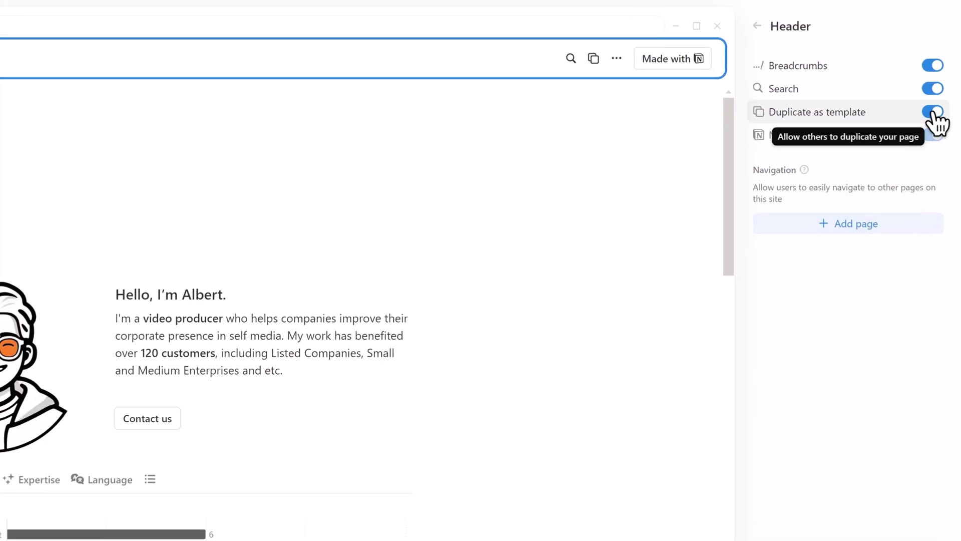
{"action": "left_click", "coordinate": [933, 112]}
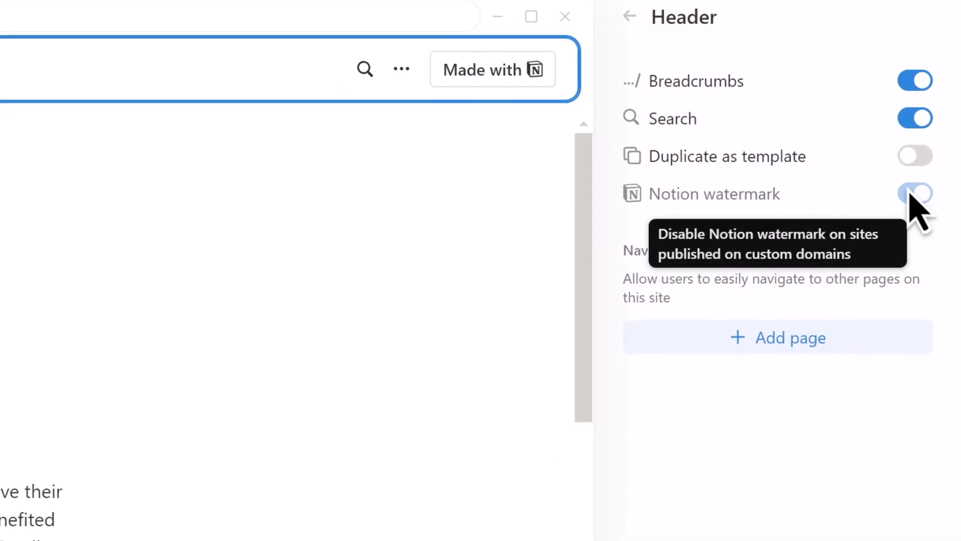
{"action": "left_click", "coordinate": [837, 294]}
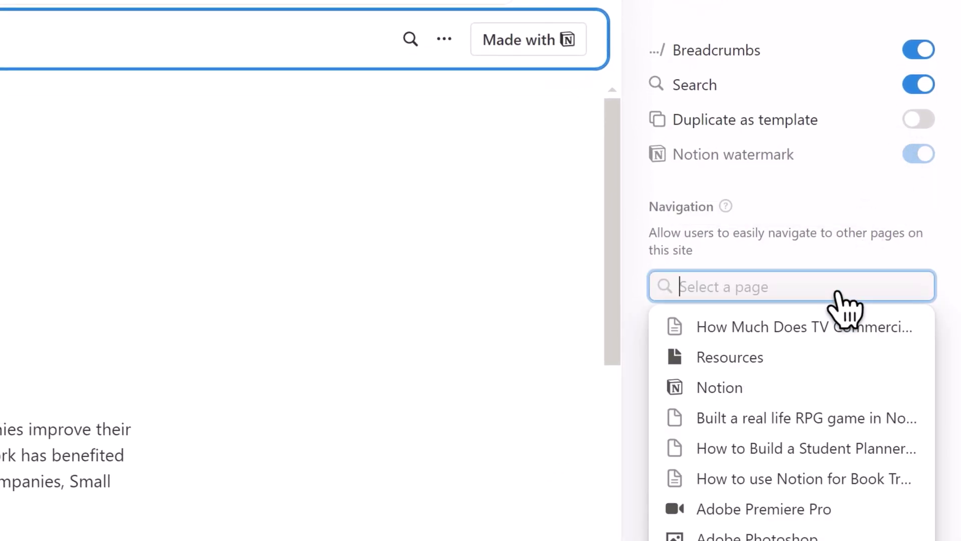
{"action": "left_click", "coordinate": [822, 357]}
{"action": "left_click", "coordinate": [825, 332]}
{"action": "type", "text": "news"}
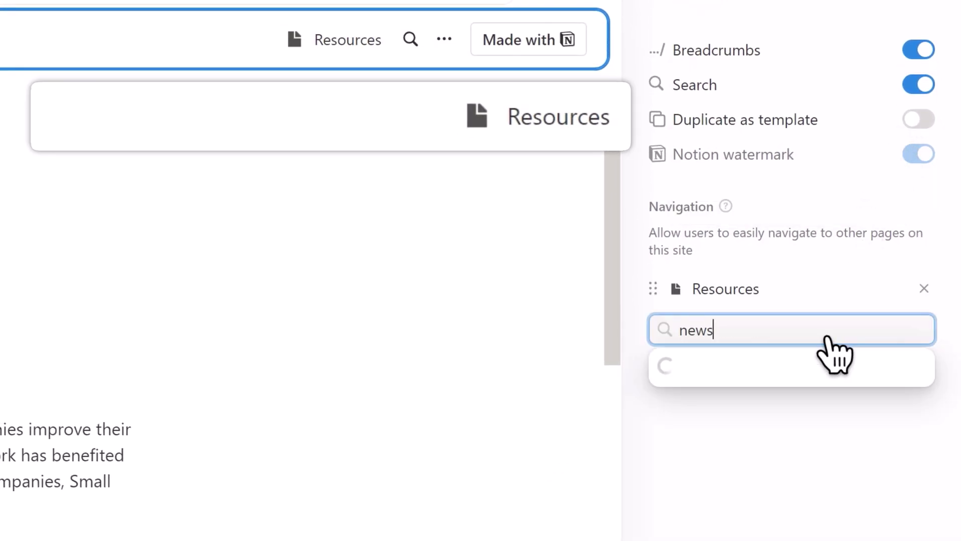
{"action": "left_click", "coordinate": [782, 372]}
{"action": "type", "text": "con"}
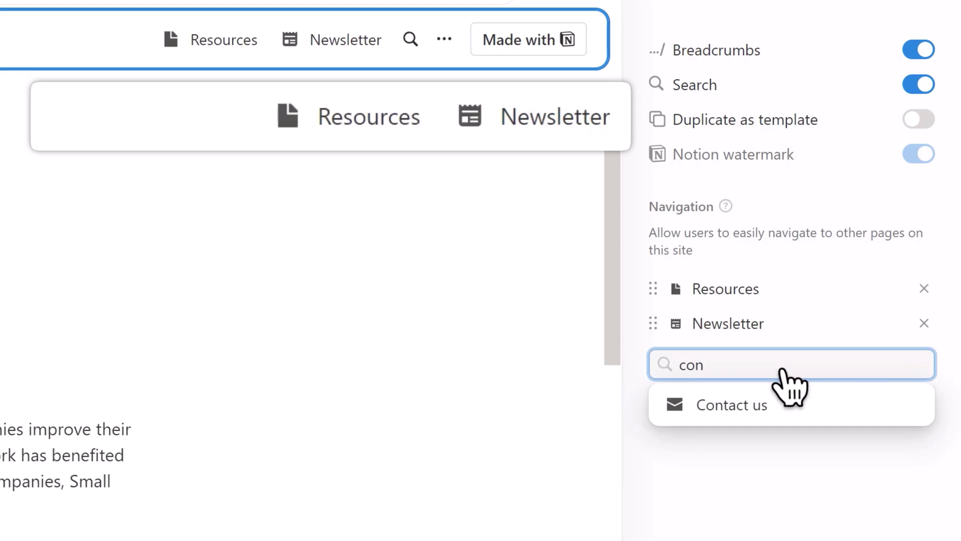
{"action": "left_click", "coordinate": [766, 409]}
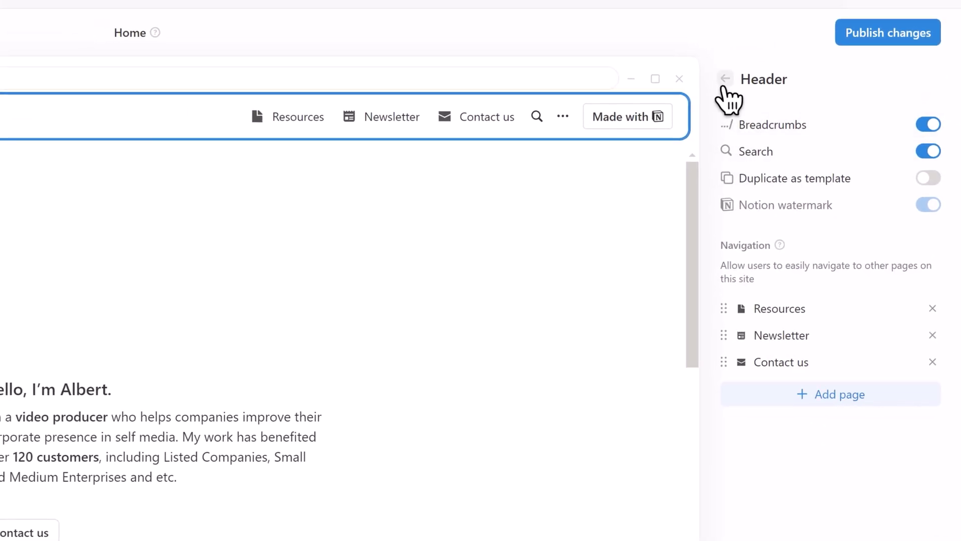
Leave Google Analytics settings unchanged and publish the site customization changes
{"action": "left_click", "coordinate": [726, 83]}
{"action": "left_click", "coordinate": [911, 435]}
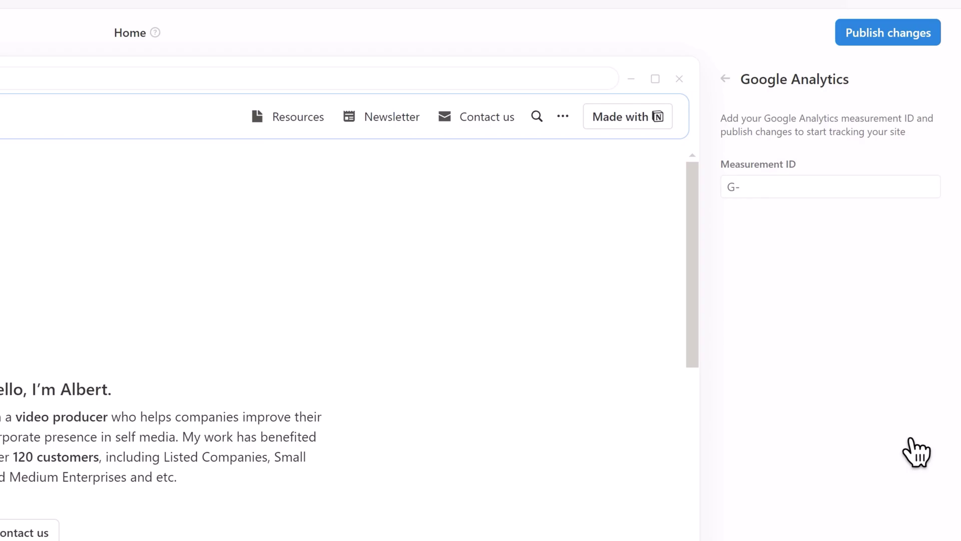
{"action": "left_click", "coordinate": [725, 80]}
{"action": "left_click", "coordinate": [919, 48]}
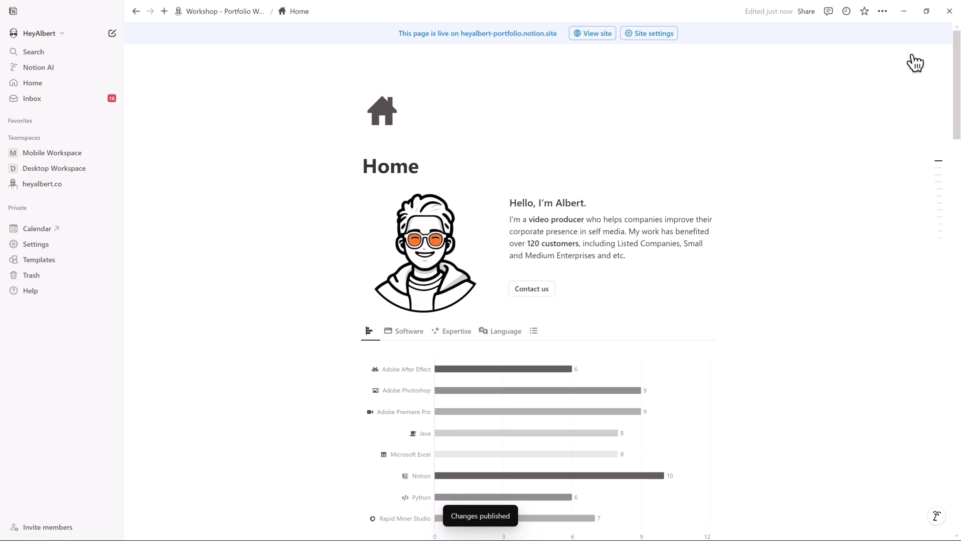
View the live site and use the header search to reach the first article
{"action": "left_click", "coordinate": [595, 34]}
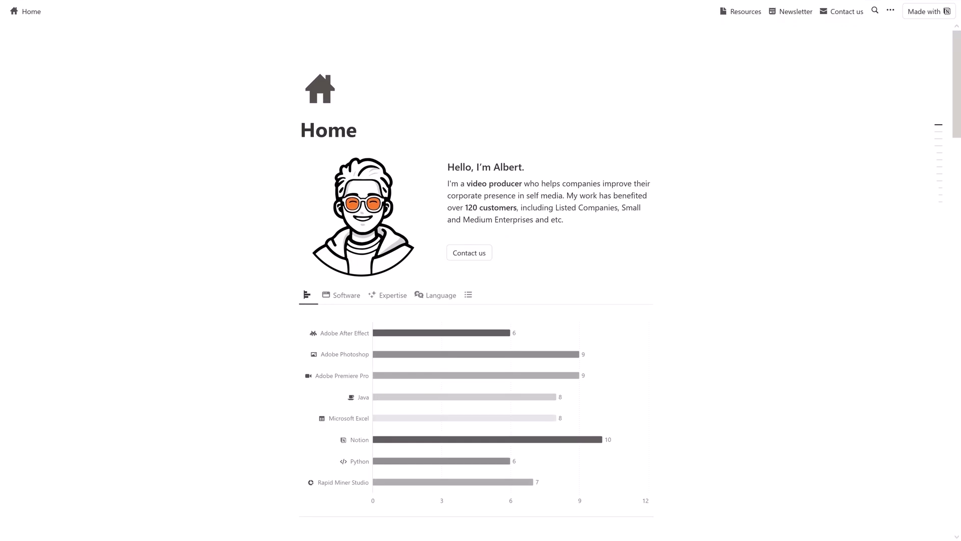
{"action": "left_click", "coordinate": [875, 11]}
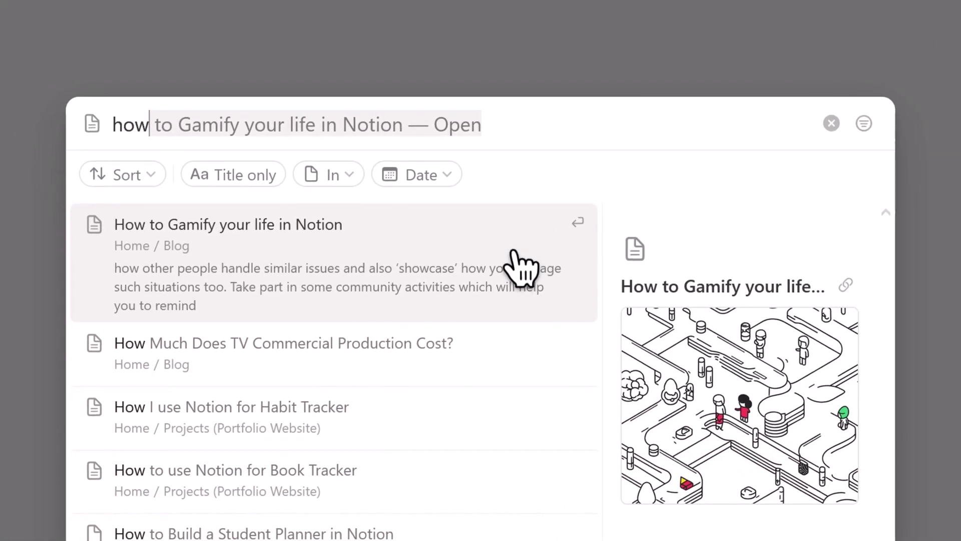
{"action": "left_click", "coordinate": [514, 260]}
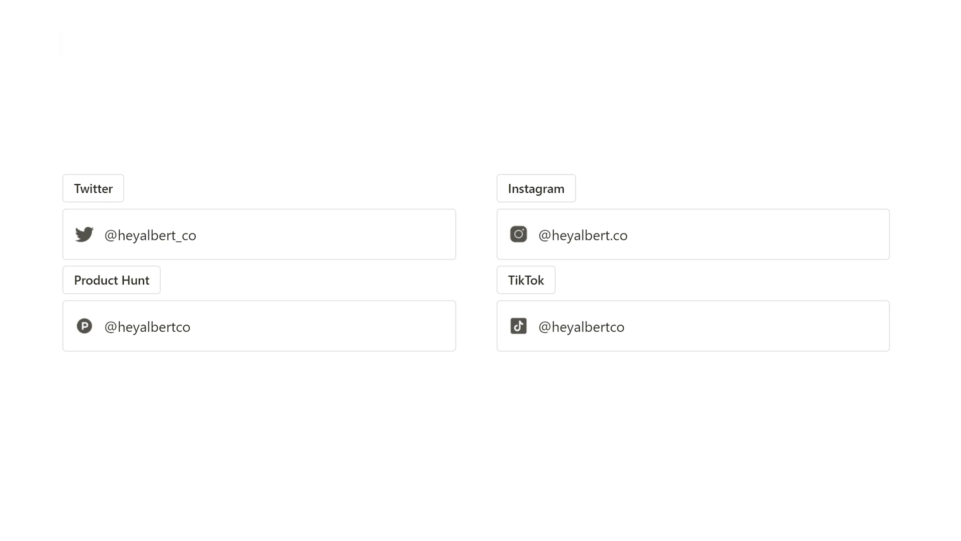
Reveal the thank-you, YouTube share and comment messages via Like, Share and Comment
{"action": "left_click", "coordinate": [71, 216]}
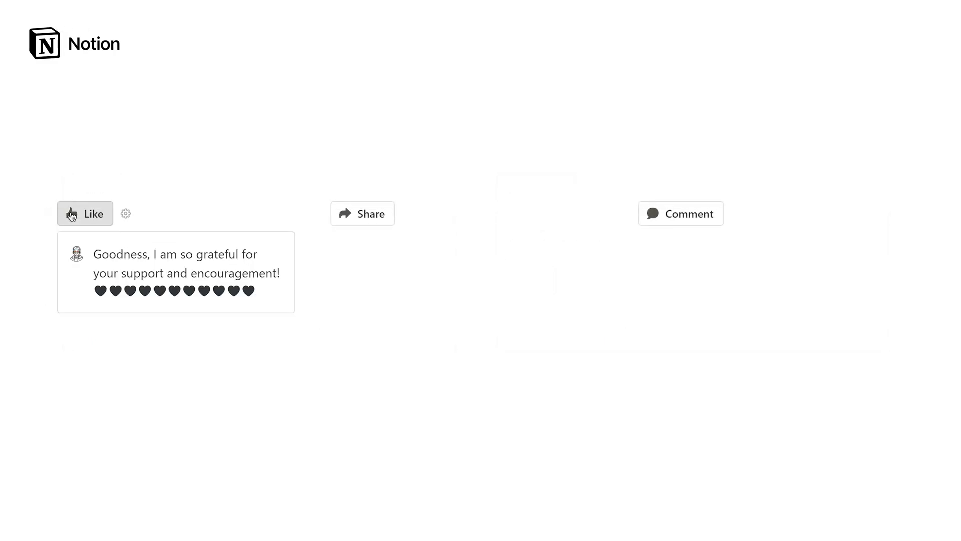
{"action": "left_click", "coordinate": [359, 214]}
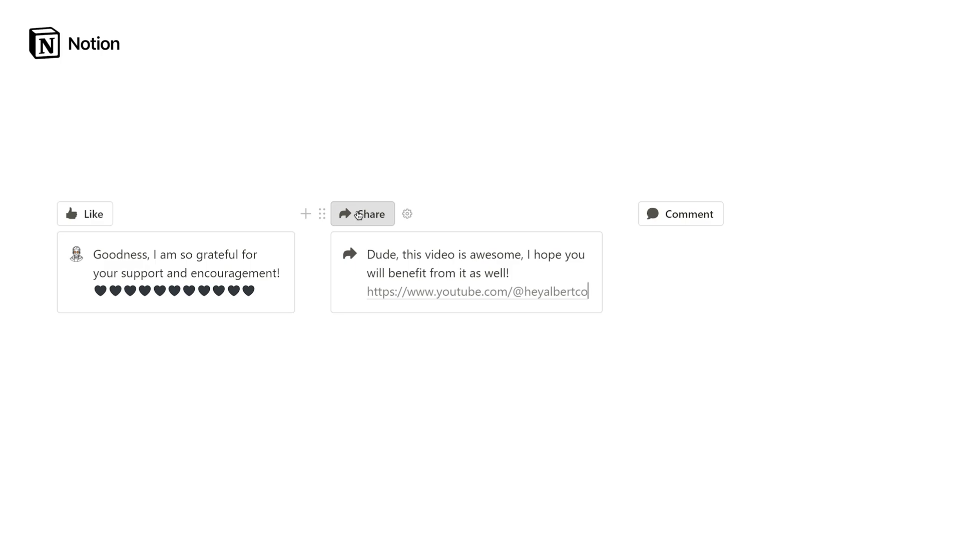
{"action": "left_click", "coordinate": [663, 219]}
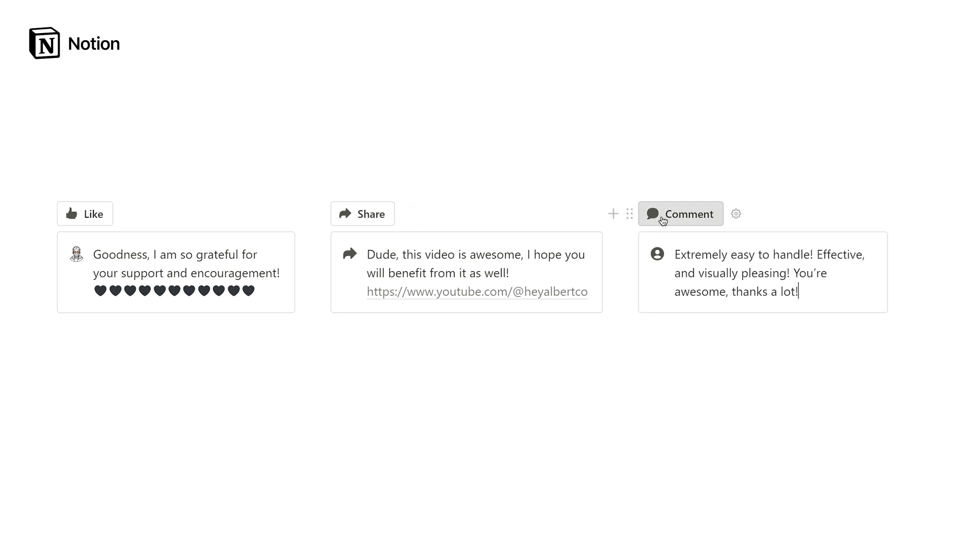